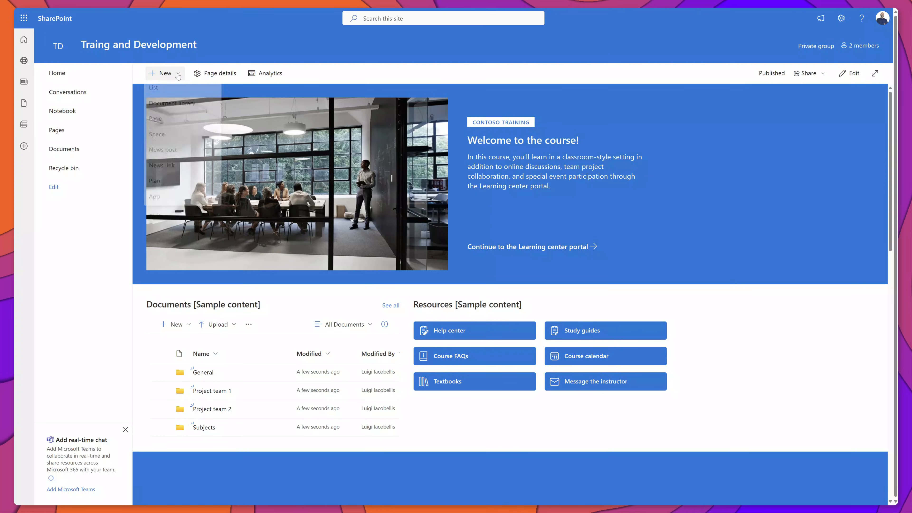
Step: Create a blank list named "Training Calendar" with the description "This calendar will be used to host the invites for organizational training courses"
click(177, 74)
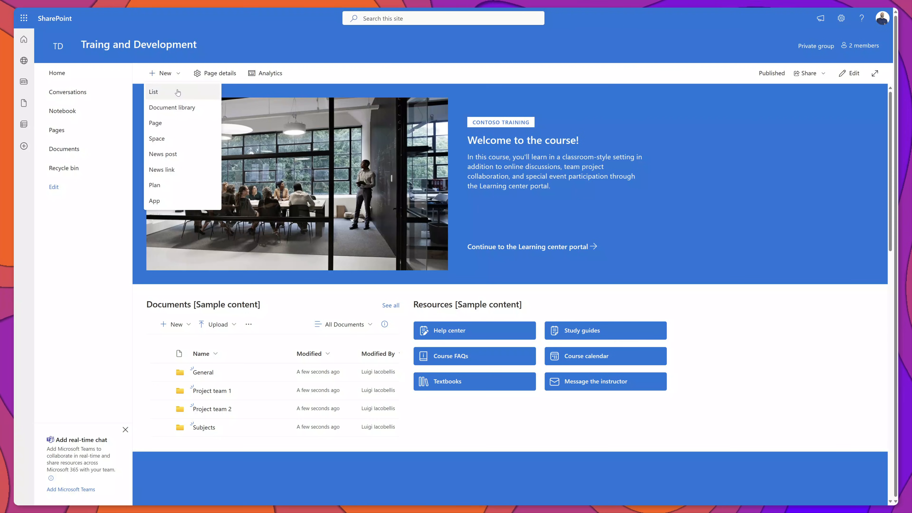
click(177, 92)
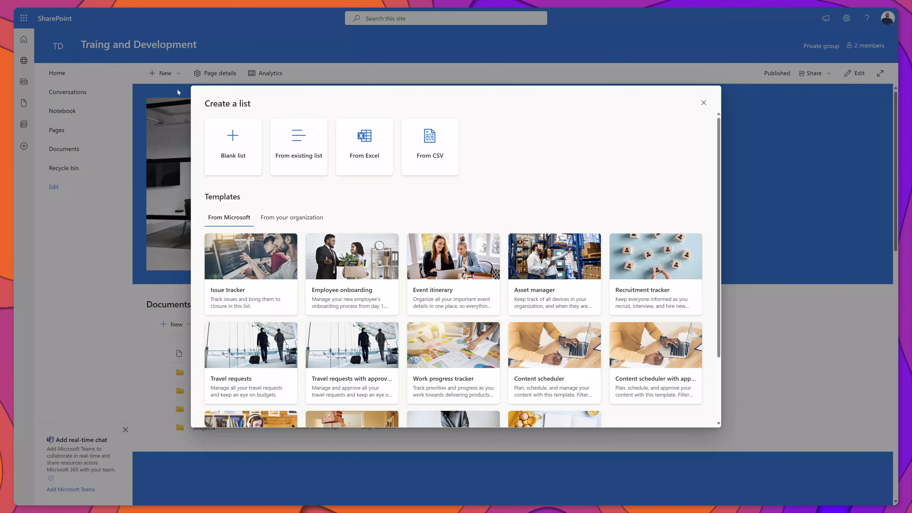
click(225, 143)
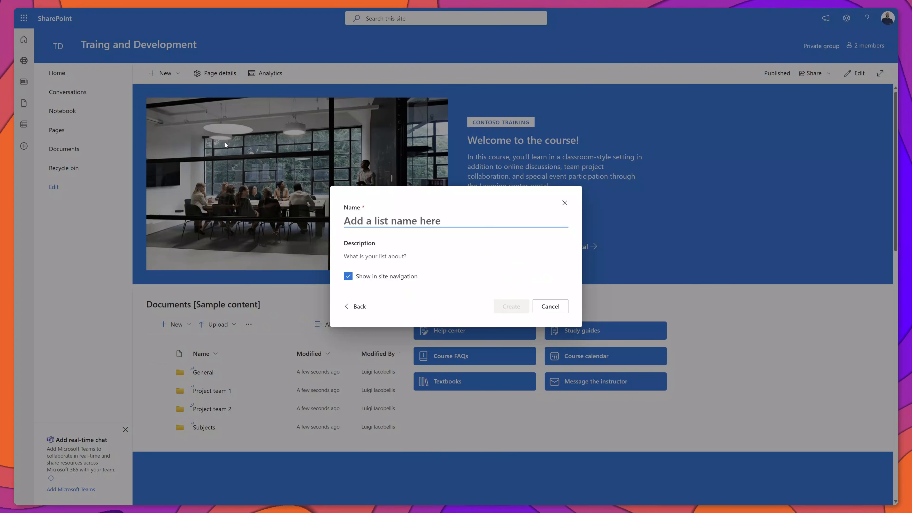
text(Training Calendar)
key(Tab)
text(This calendar will be used to host the invites for organizational training courses)
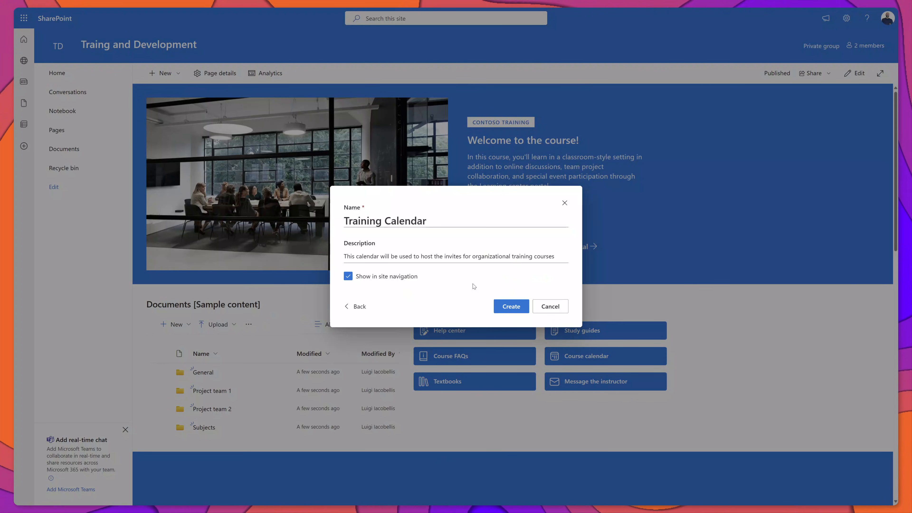
click(510, 306)
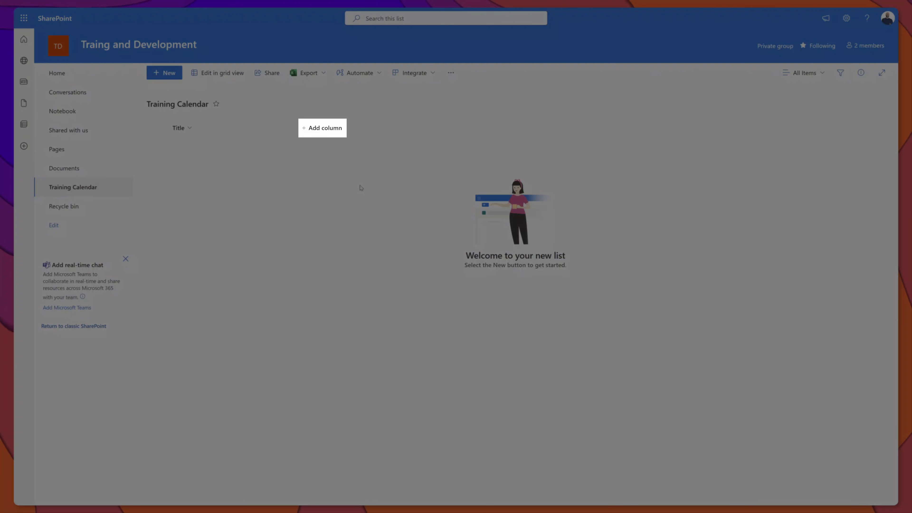
Step: Add a date and time column named "Start Date-Time" with a meeting-start description, time included, and adding to all content types turned off
click(327, 130)
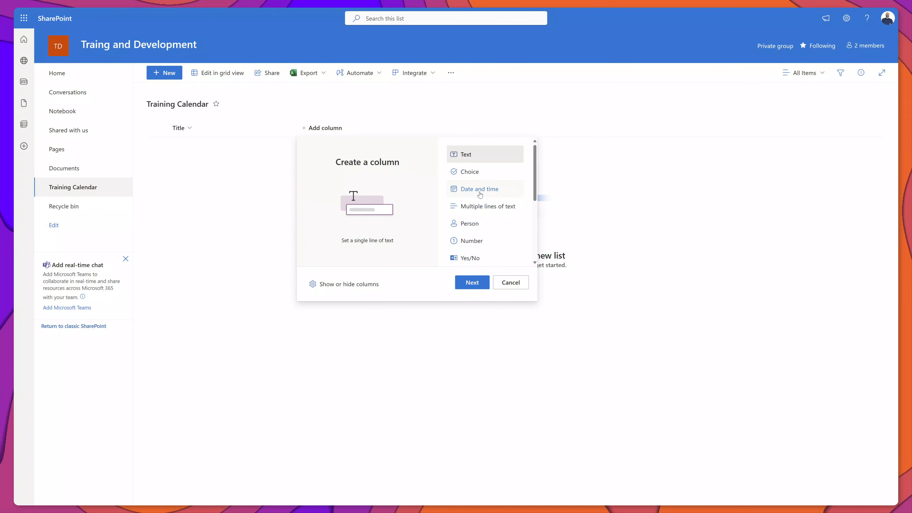
click(479, 190)
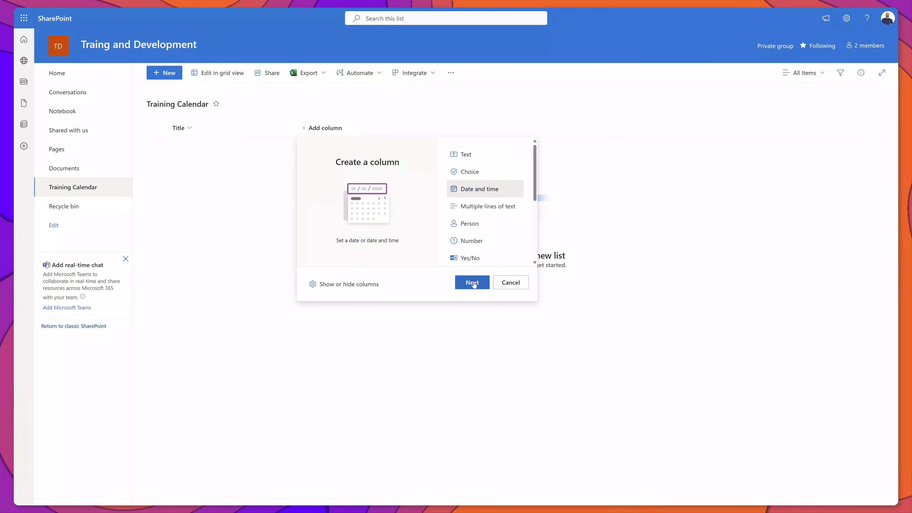
click(472, 282)
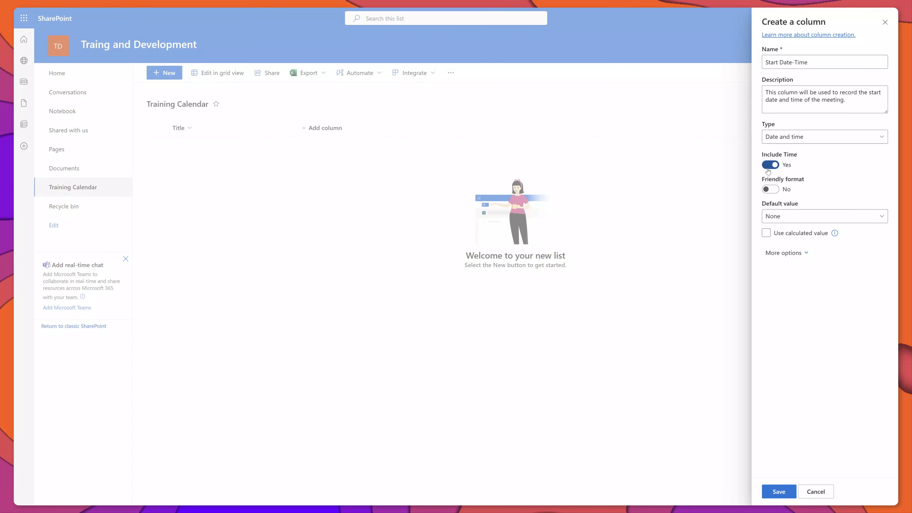
click(807, 256)
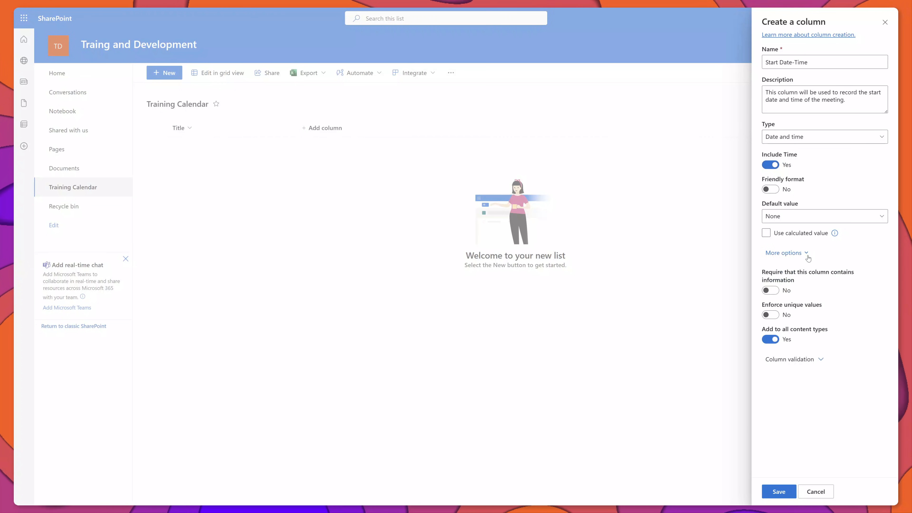
click(774, 340)
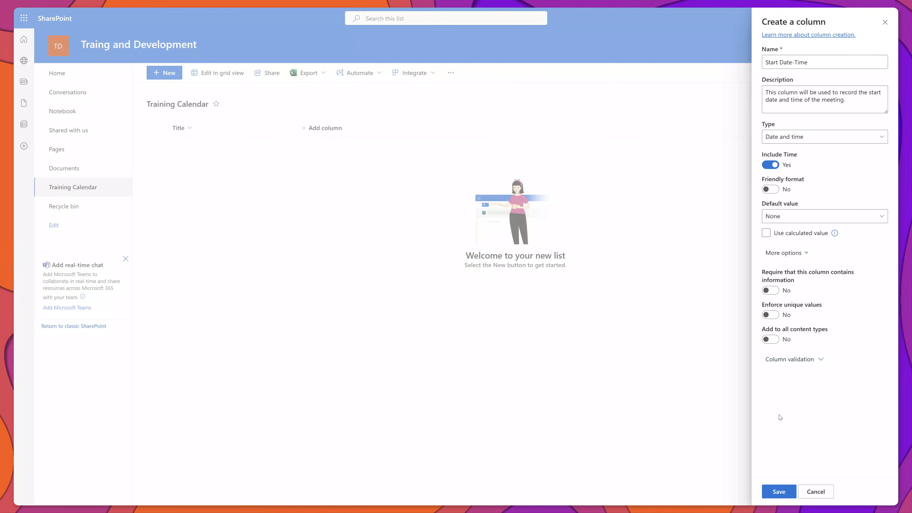
click(778, 492)
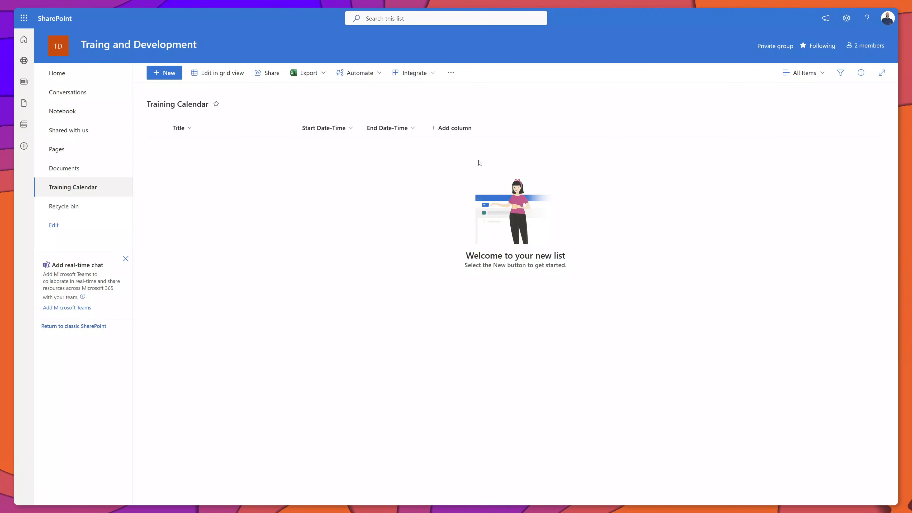
Step: Add a multiple lines of text column named "Event Description", described as storing the information in the body of the calendar invite
click(468, 133)
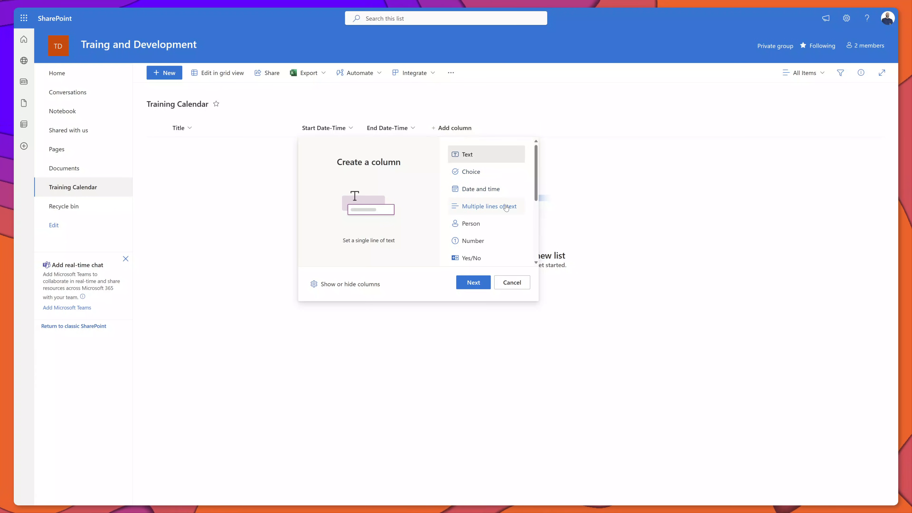
click(506, 208)
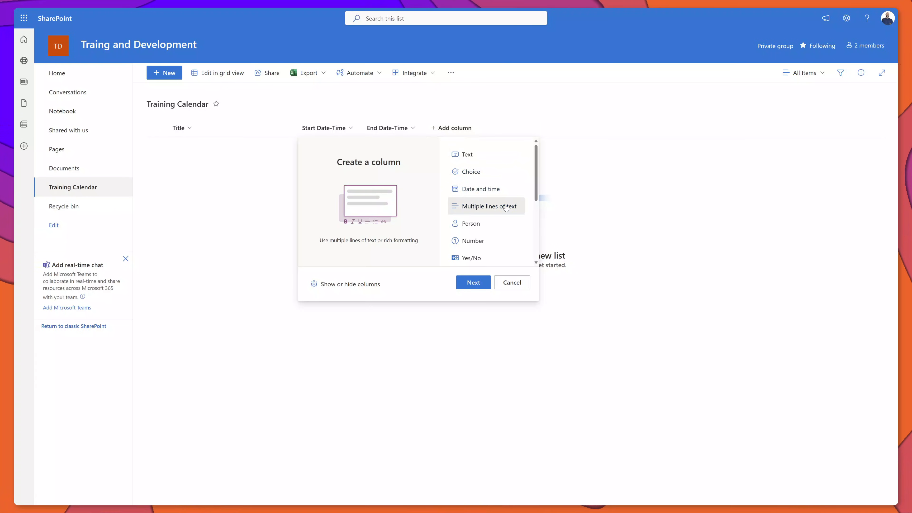
click(473, 282)
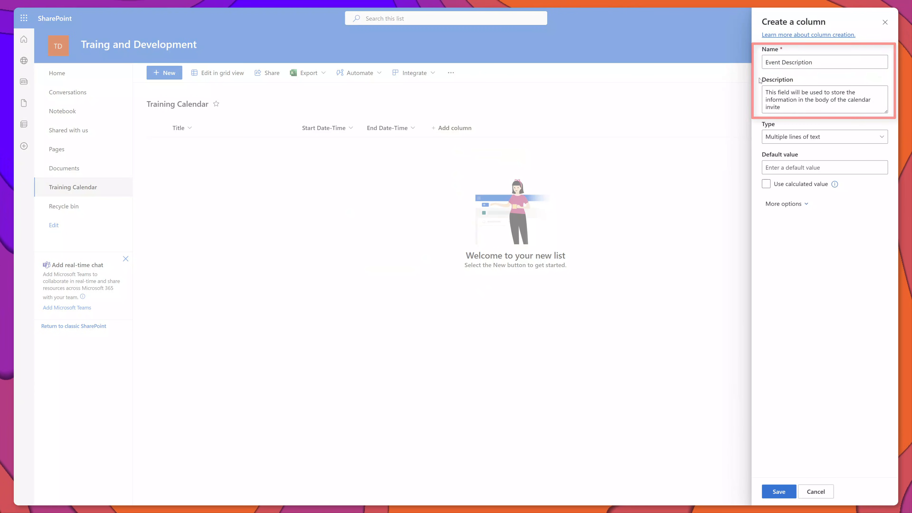
click(783, 203)
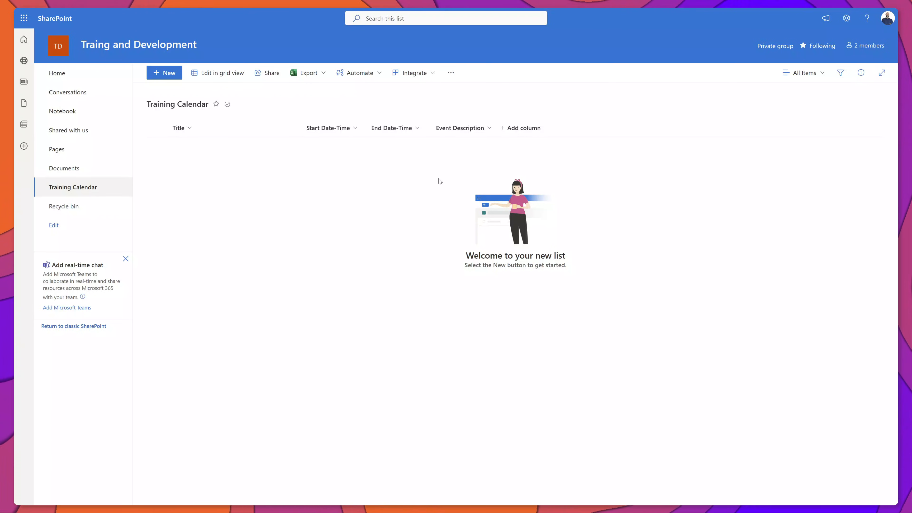
Step: Add a single line of text column named "Event Identifier", described as storing the unique identifier for the calendar event
click(525, 130)
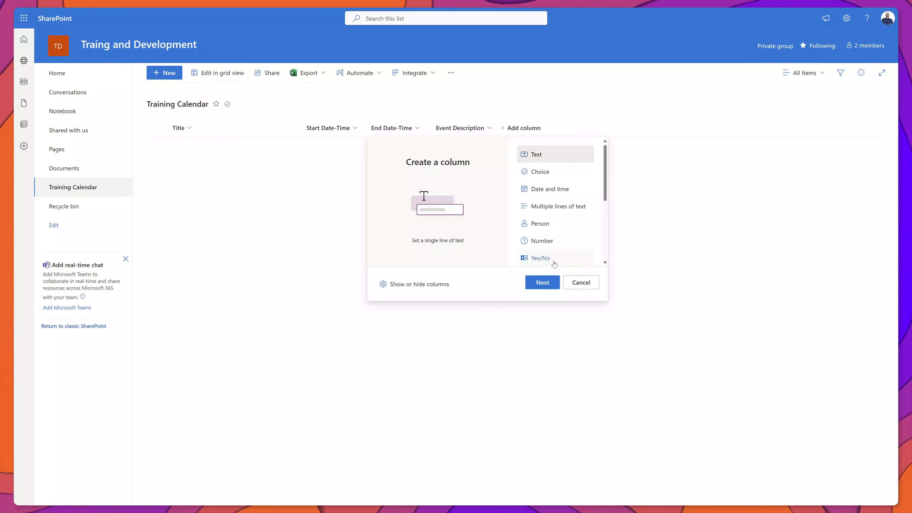
click(545, 282)
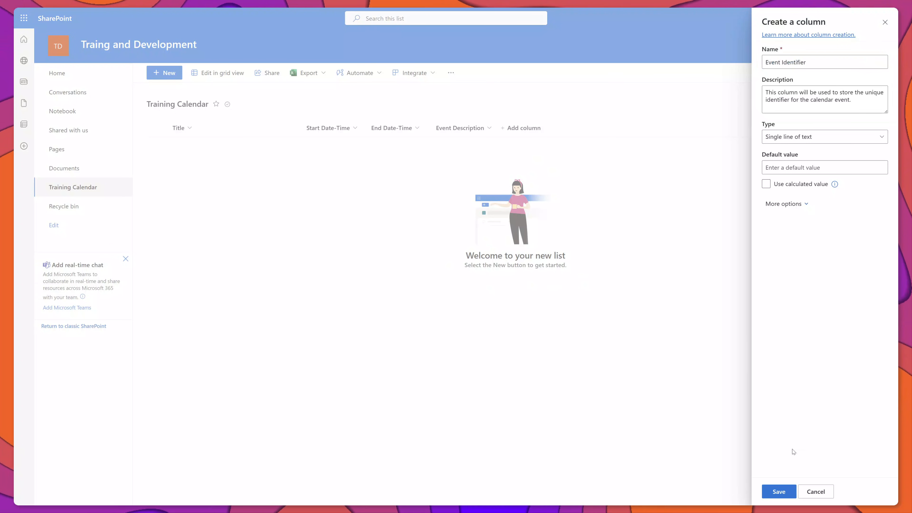
click(786, 492)
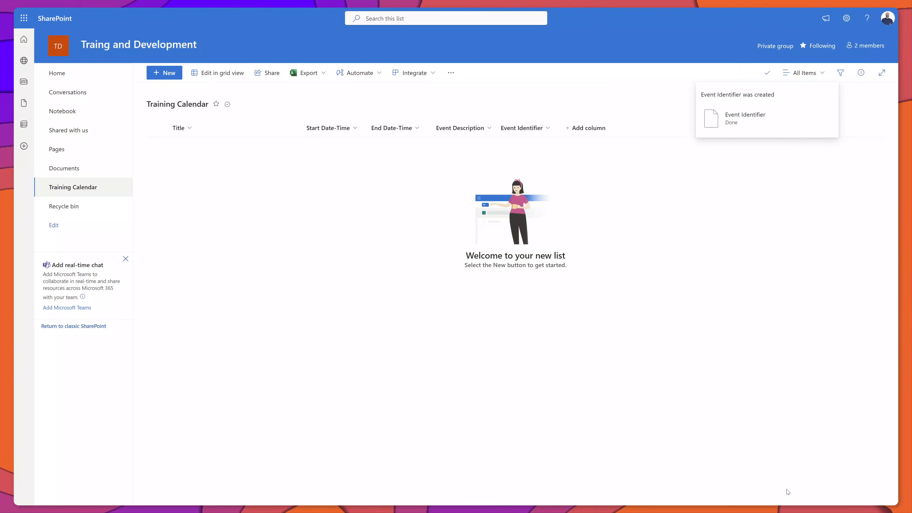
Step: Add a hyperlink column named "Calendar Event Link", described as storing the link to the Outlook calendar event
click(601, 131)
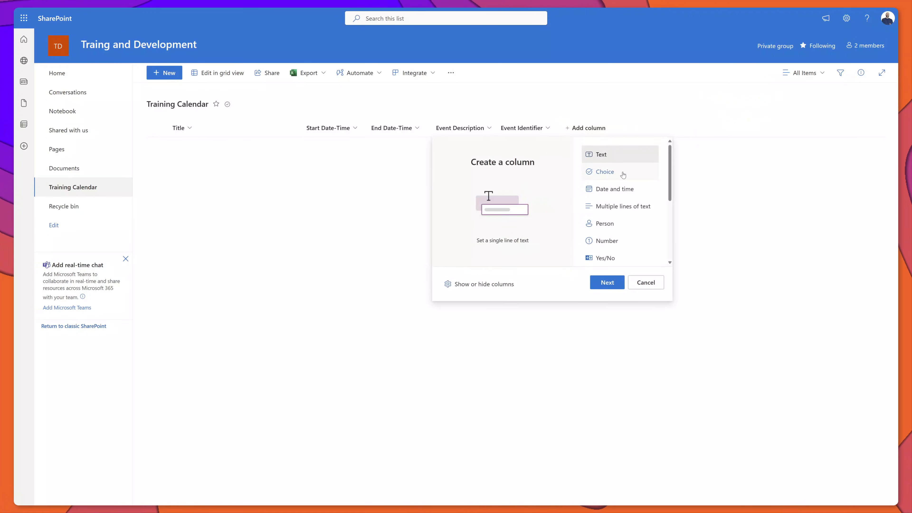
scroll(630, 174, down, 2)
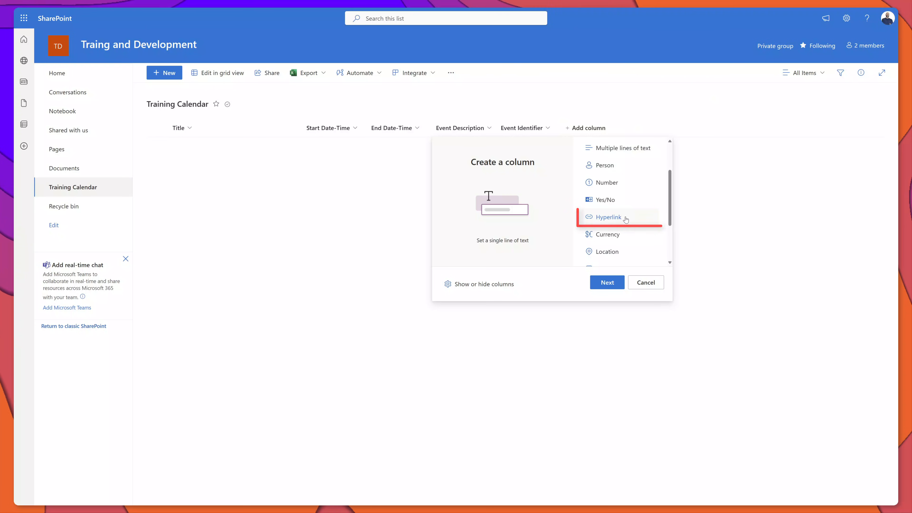
click(624, 223)
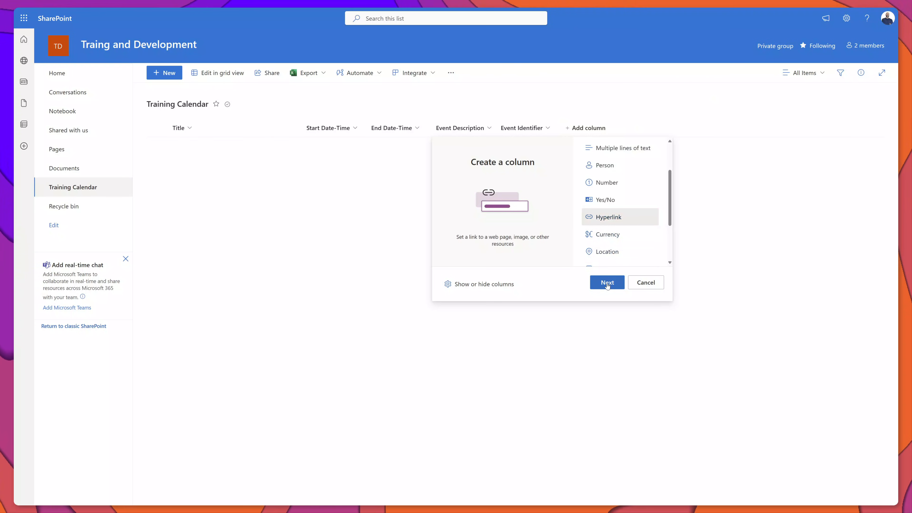
click(607, 282)
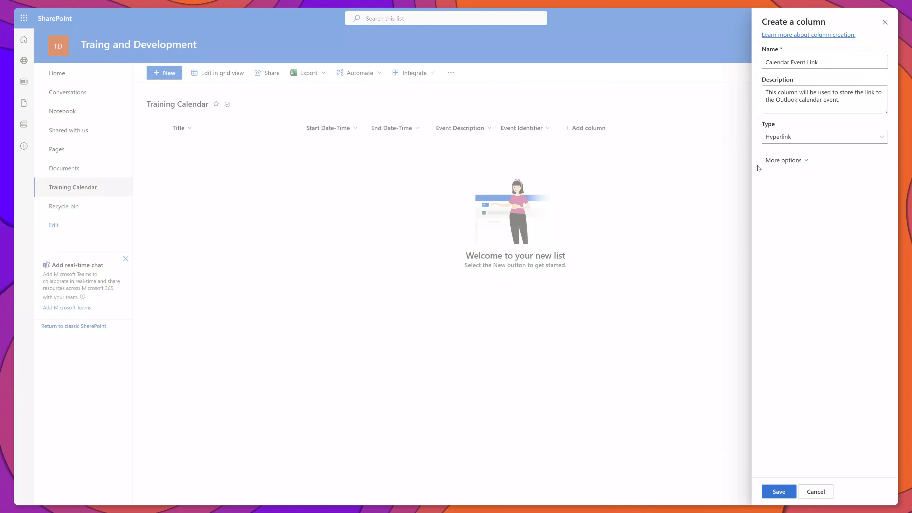
click(778, 491)
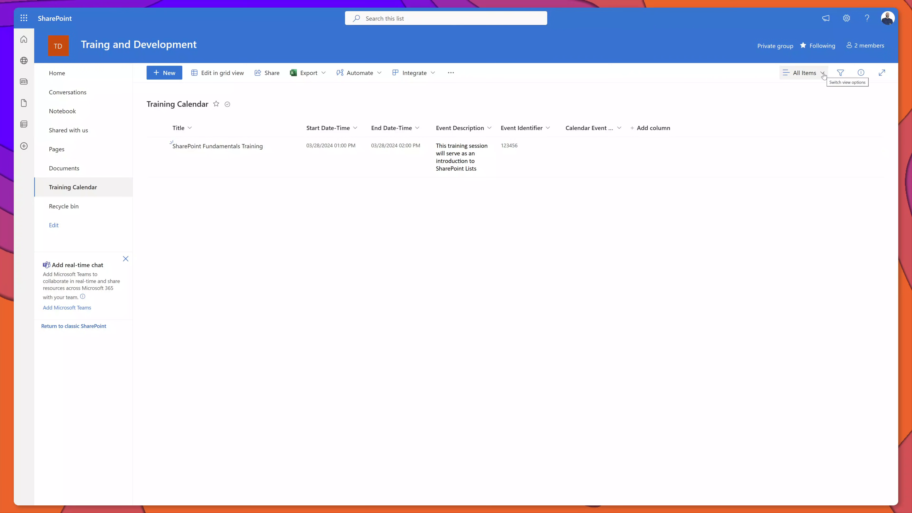
Step: Start a new view of the Training Calendar list named "Calendar View" and show it as a calendar
click(823, 73)
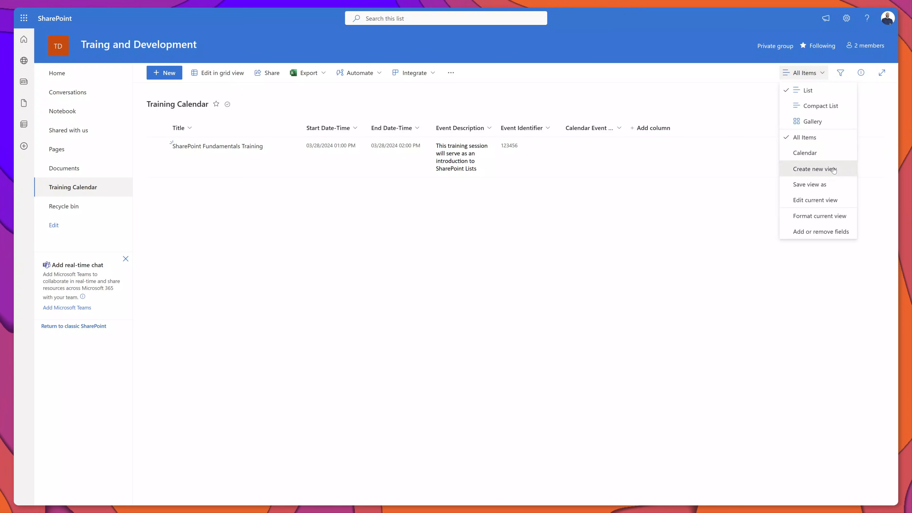
click(833, 169)
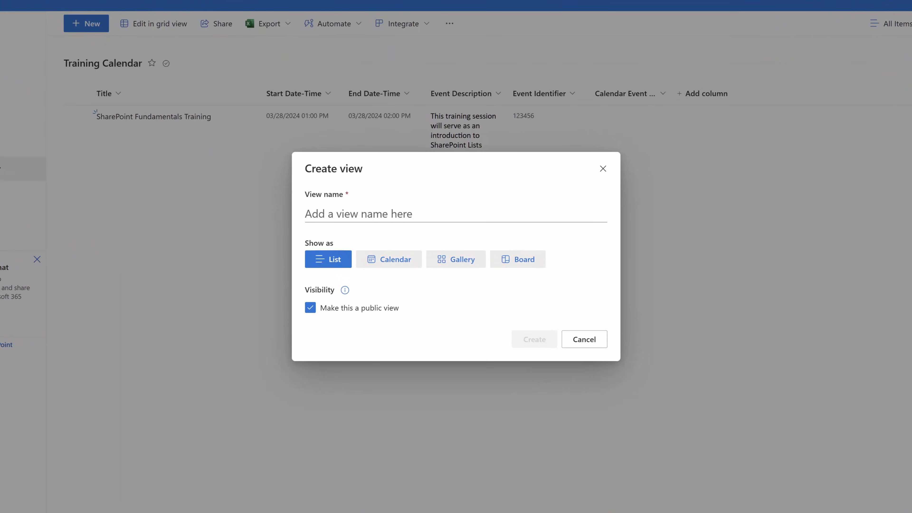
click(550, 212)
text(Calendar View)
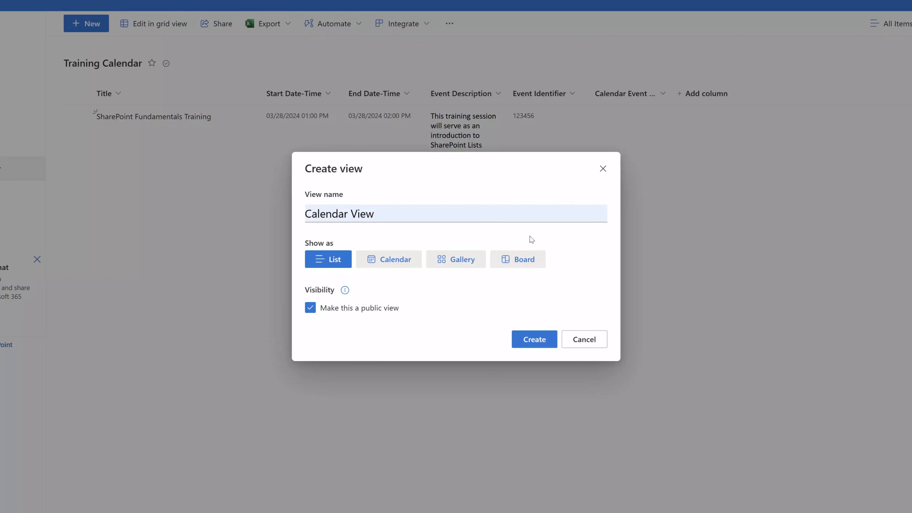
click(395, 260)
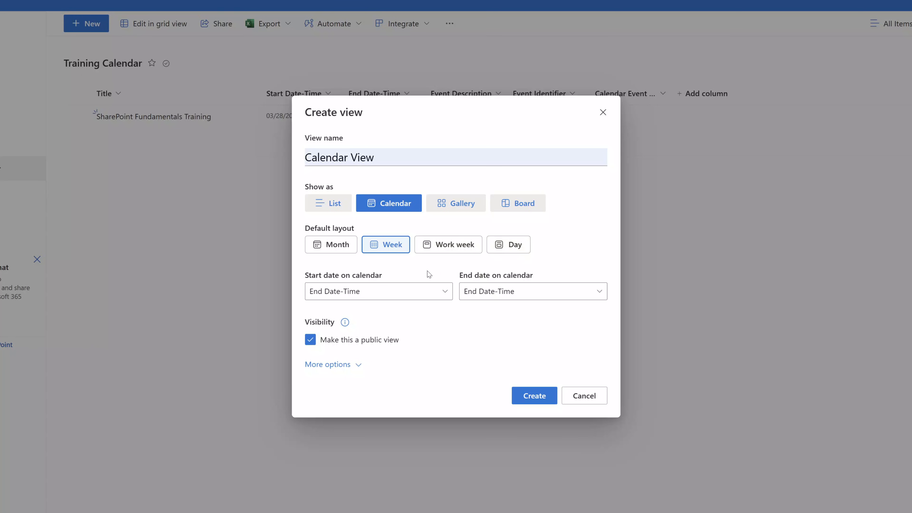
Step: Create the calendar view with Month as the default layout and Start Date-Time as the start date on the calendar
click(340, 252)
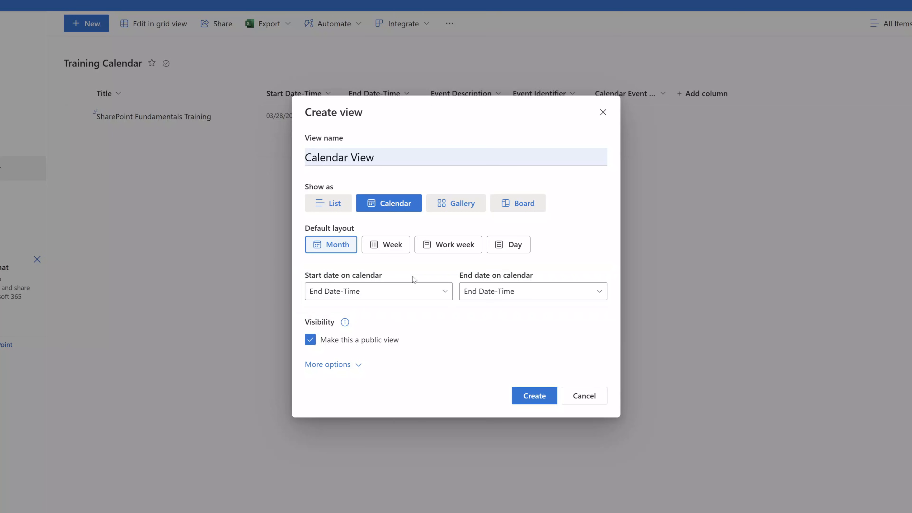
click(416, 299)
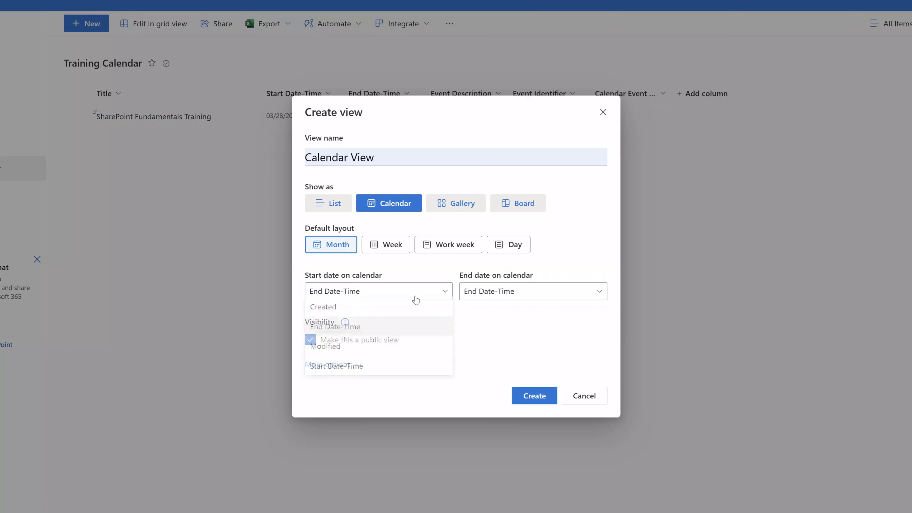
click(381, 373)
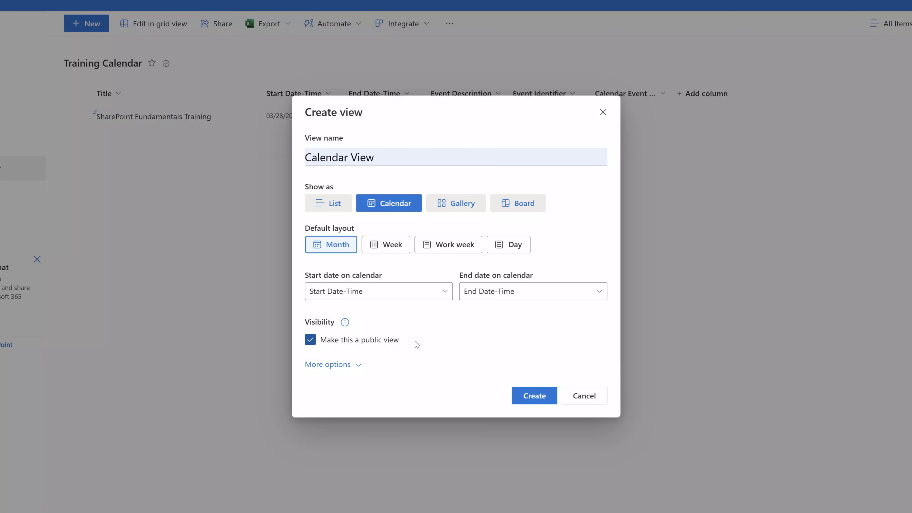
click(341, 365)
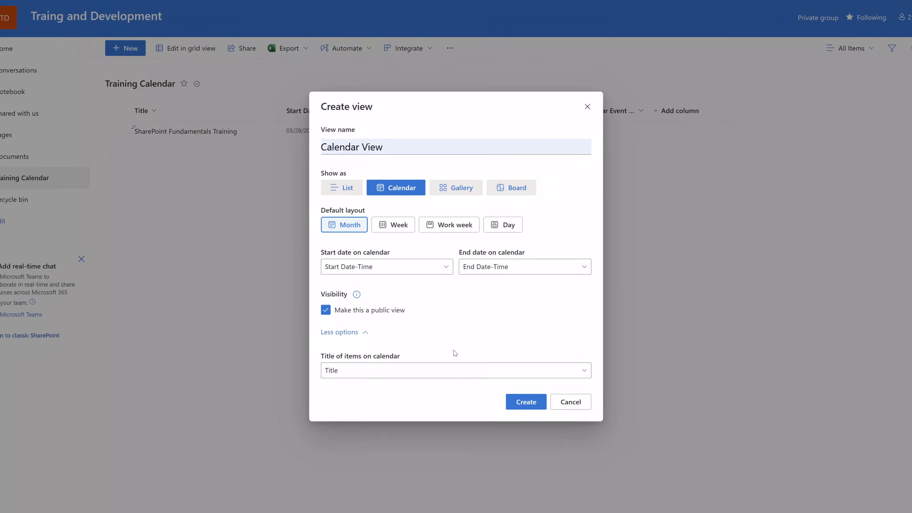
click(538, 421)
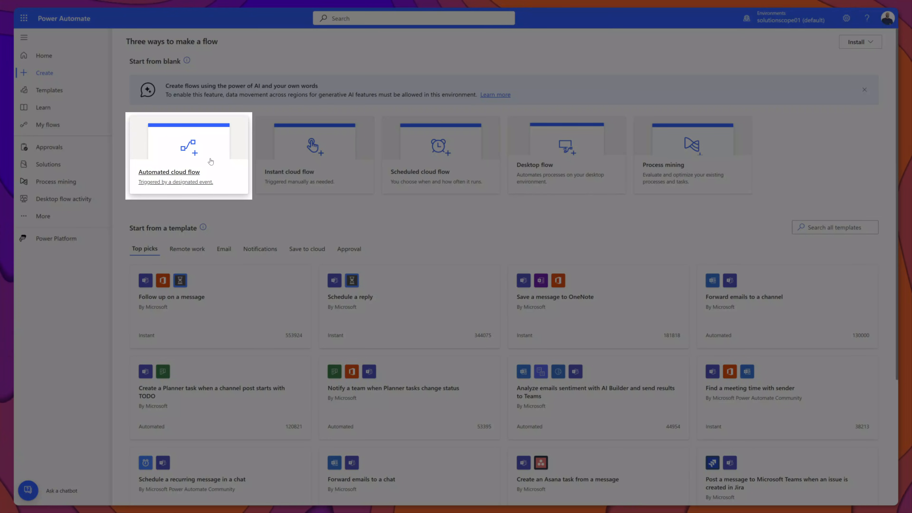
Step: Create an automated cloud flow named "Sync SharePoint Online Calendar with Outlook Calendar", triggered when an Office 365 Outlook event is added, updated or deleted in Calendar
click(211, 162)
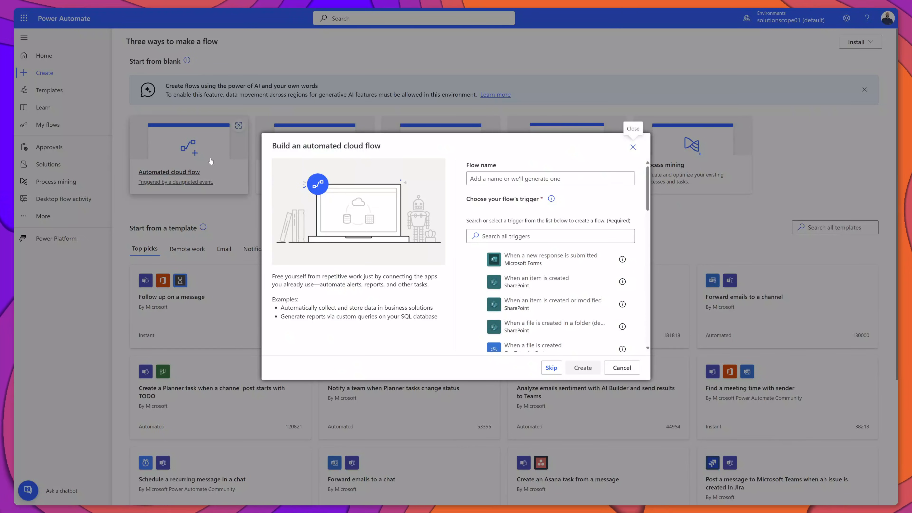
text(Sync SharePoint Online Calendar with Outlook Calendar)
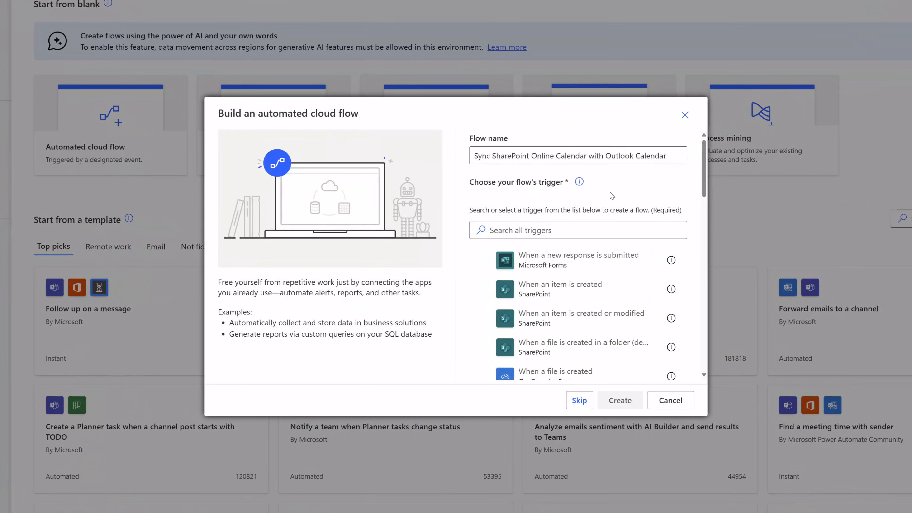
click(612, 228)
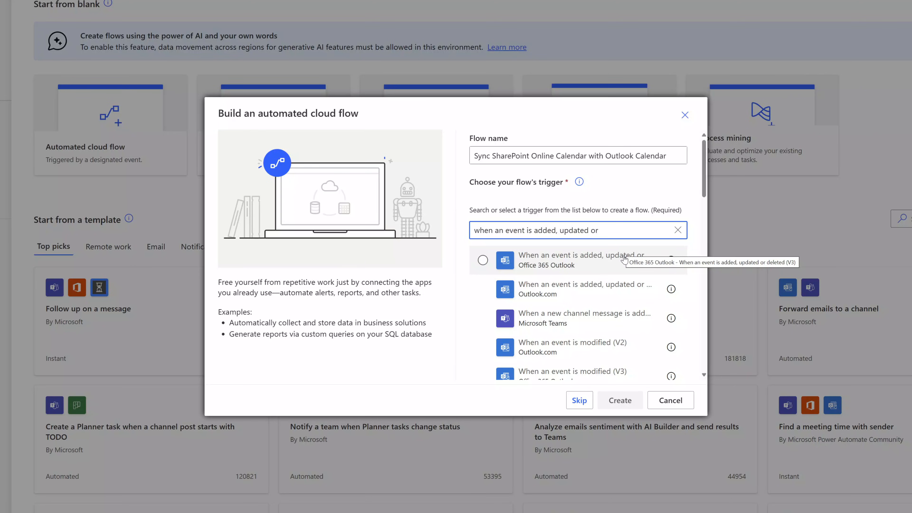
click(608, 268)
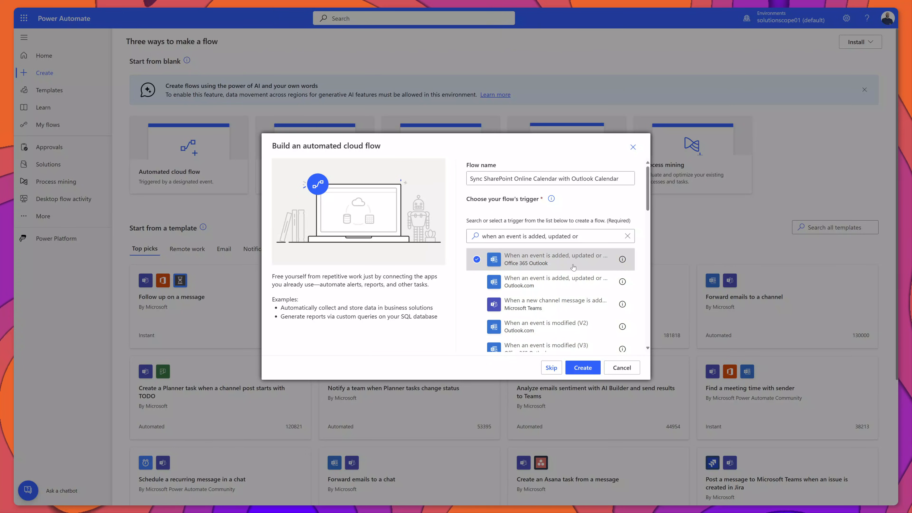
click(593, 368)
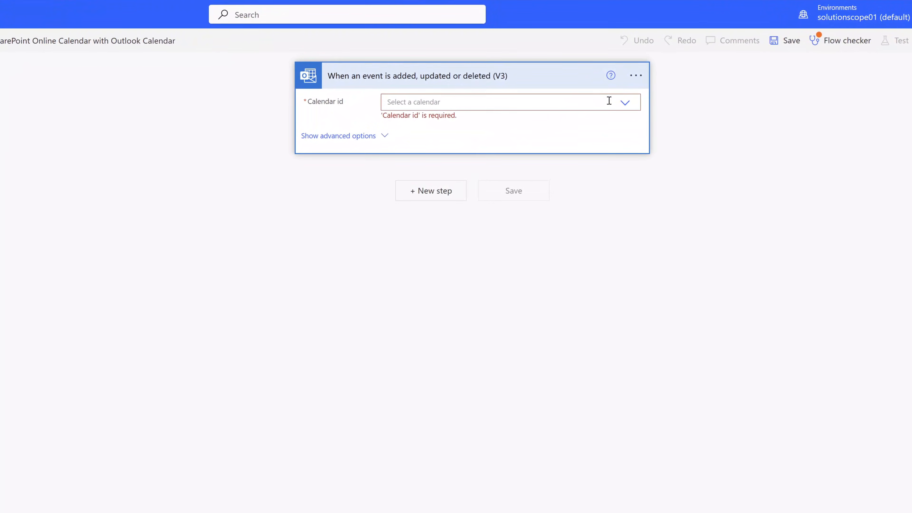
click(624, 102)
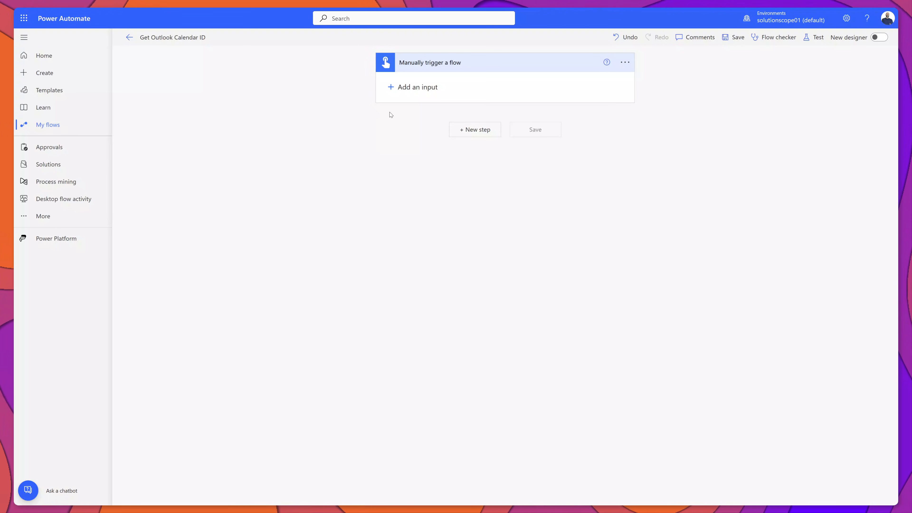
Step: Add the Office 365 Outlook Get calendars (V2) action to the manually triggered Get Outlook Calendar ID flow and save it
click(458, 129)
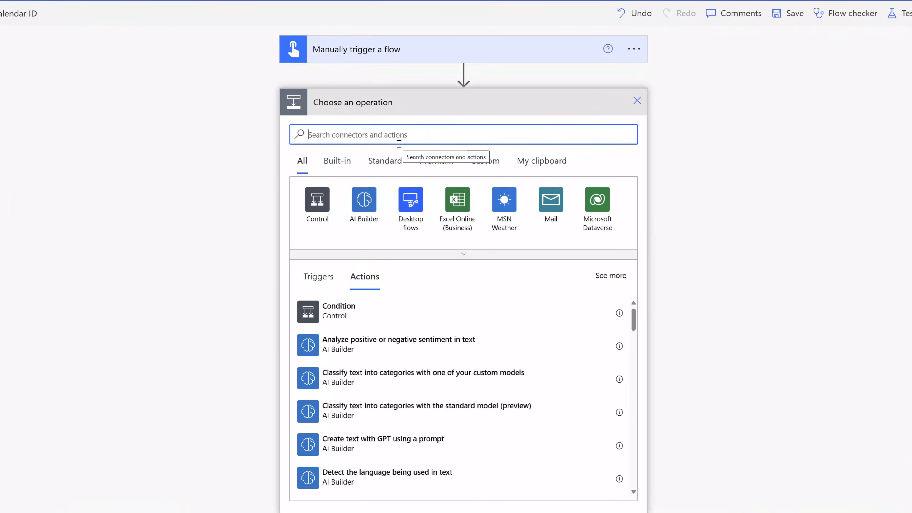
text(get calendar)
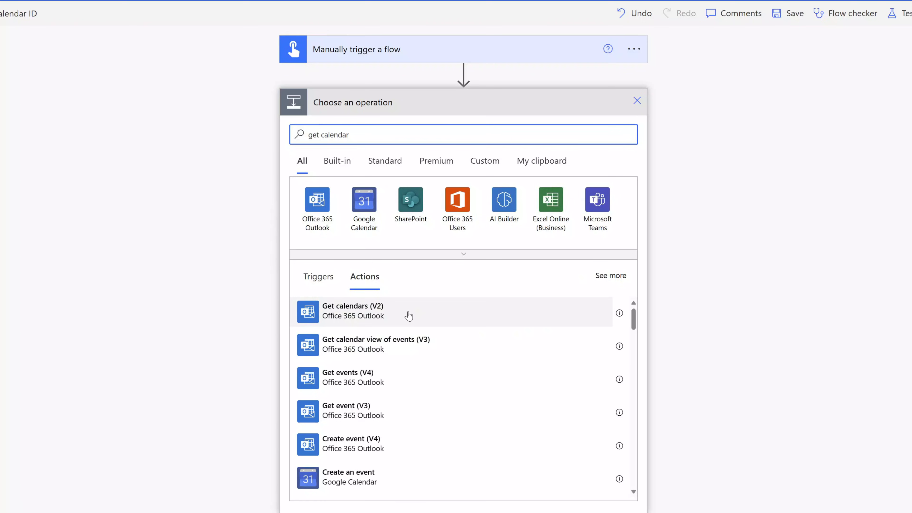
click(408, 316)
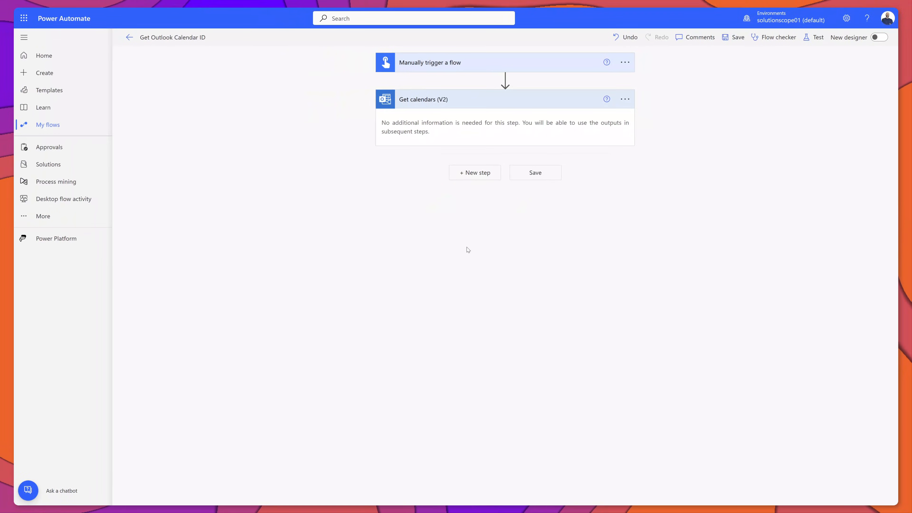
click(546, 178)
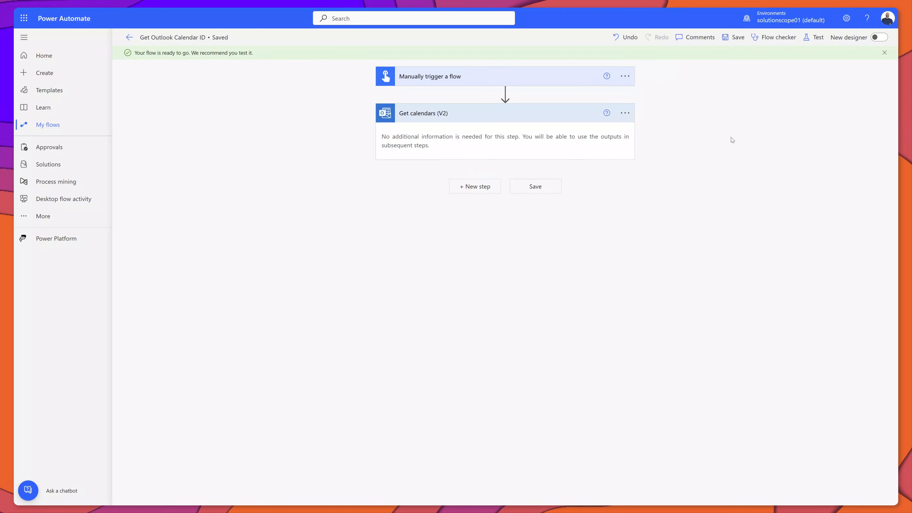
Step: Test the Get Outlook Calendar ID flow and locate the Recruitment Calendar's id in the raw outputs of Get calendars (V2)
click(815, 38)
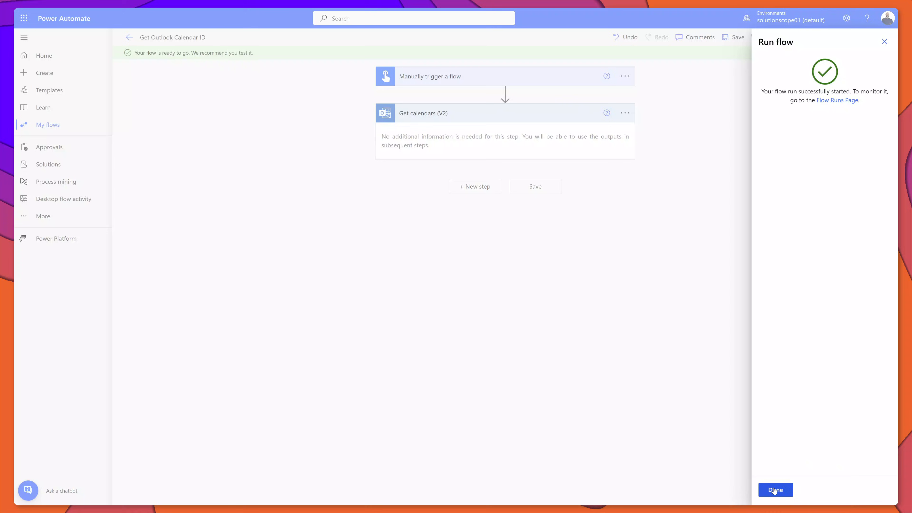
click(775, 490)
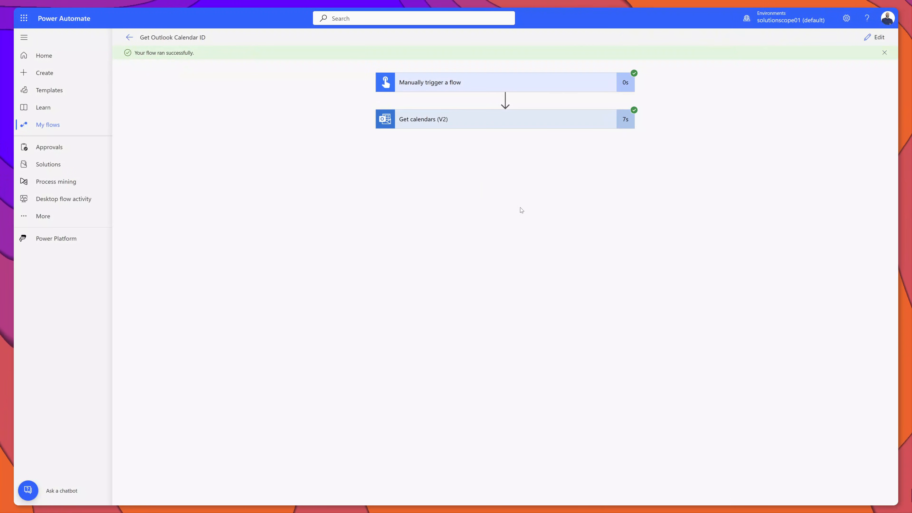
click(454, 125)
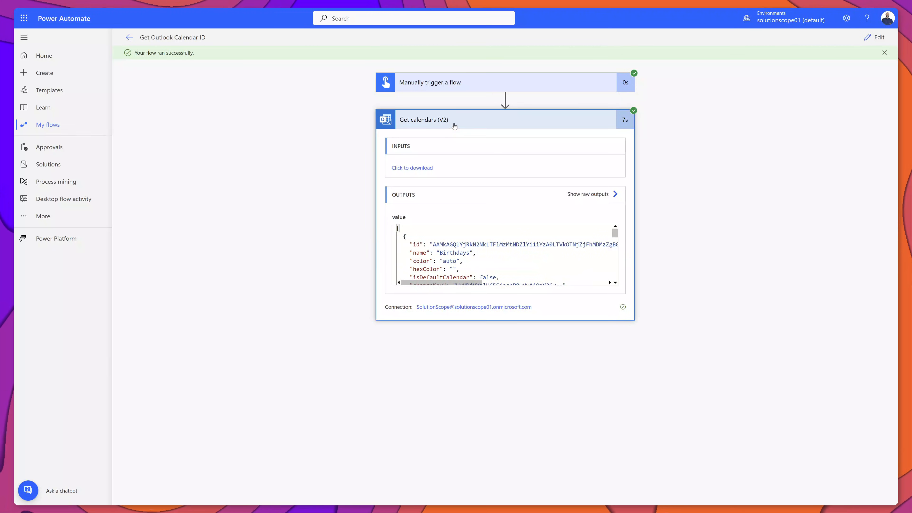
click(592, 194)
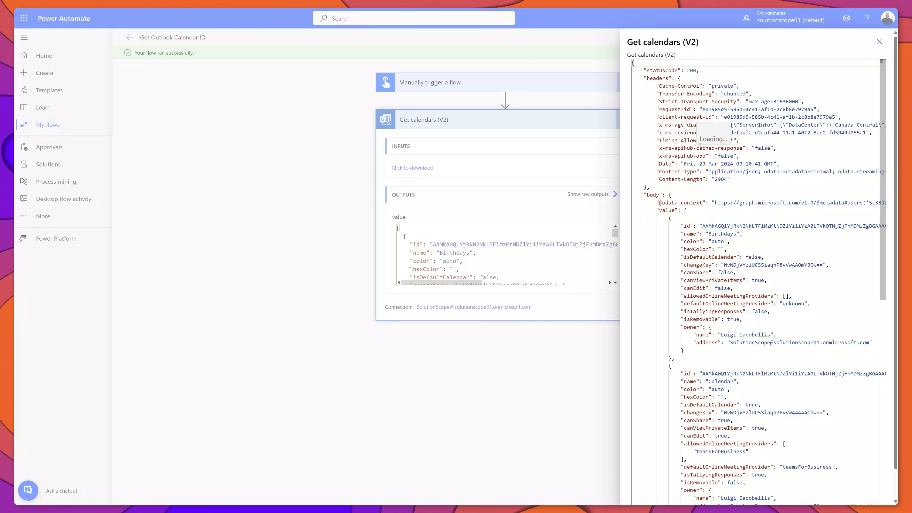
scroll(700, 146, down, 10)
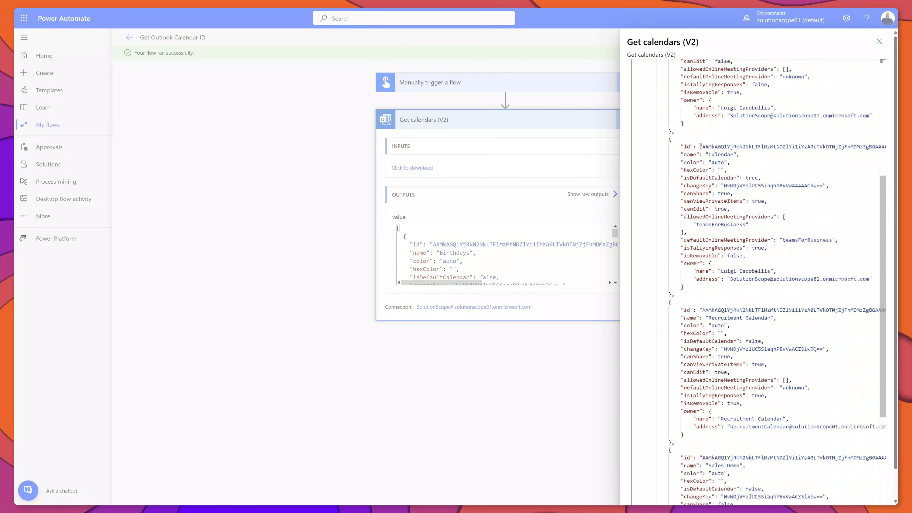
scroll(700, 147, down, 5)
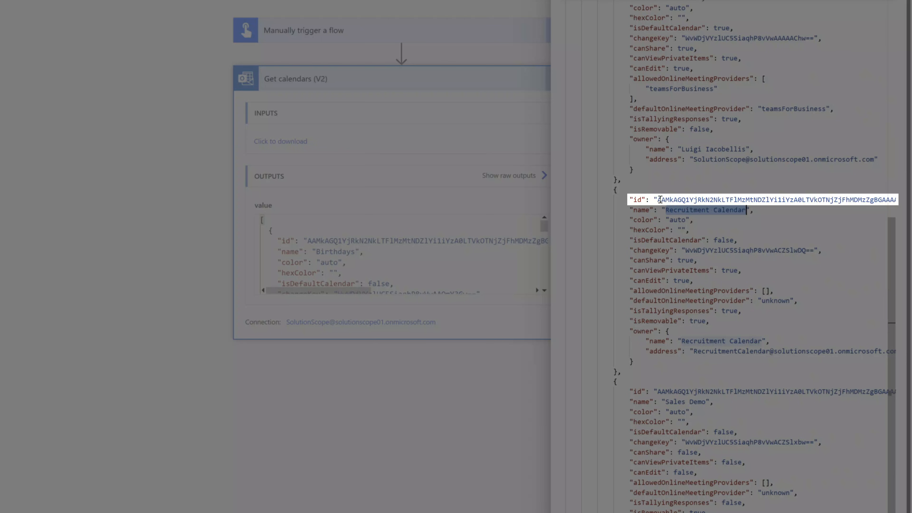
double_click(658, 199)
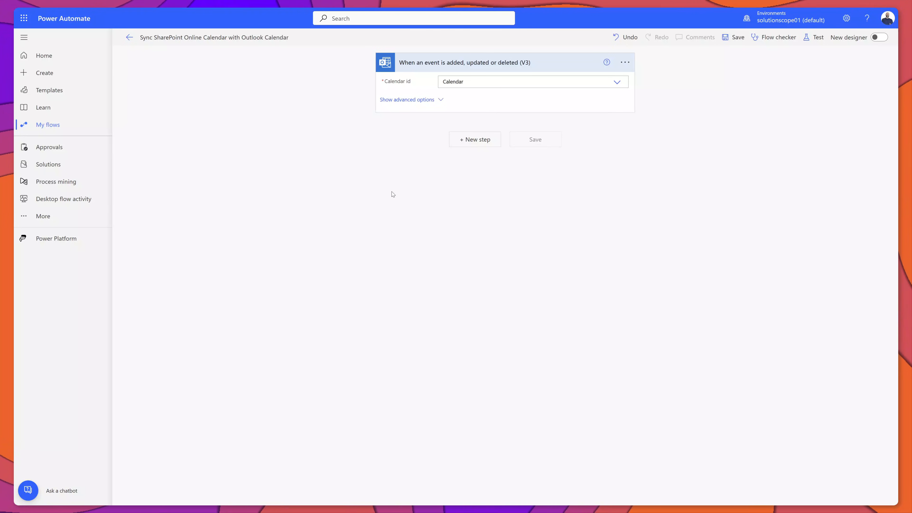
Step: In the calendar sync flow, initialize a Boolean variable named "TerminateLookUp" with the value false
click(485, 140)
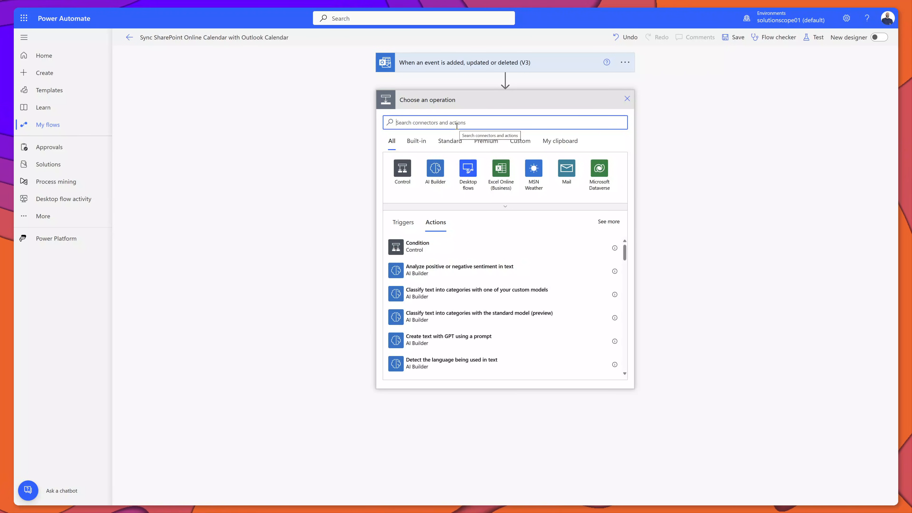
text(variable)
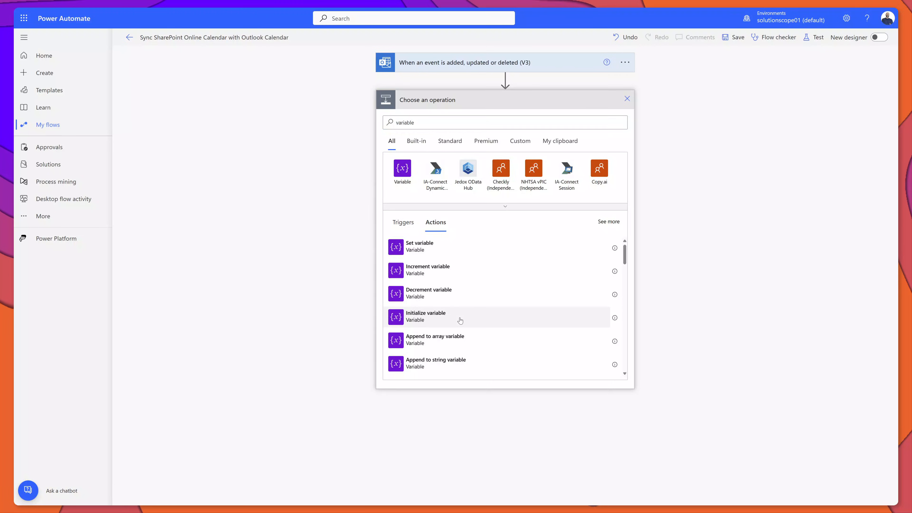
click(460, 319)
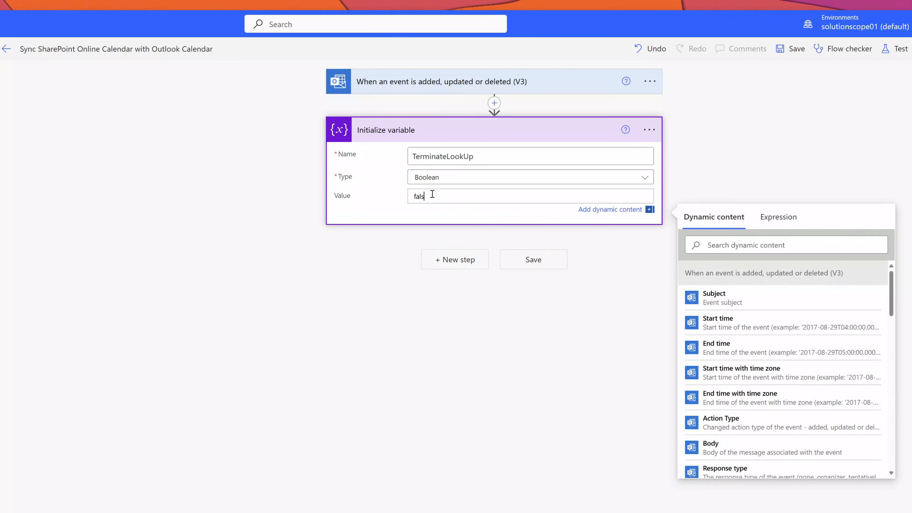
click(433, 213)
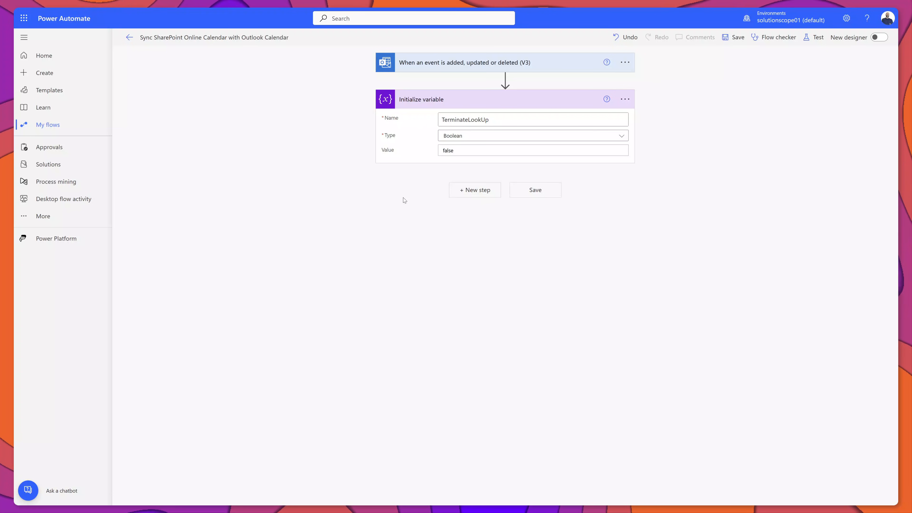
Step: Add a Switch control after the variable and have it evaluate the trigger event's Action Type
click(474, 197)
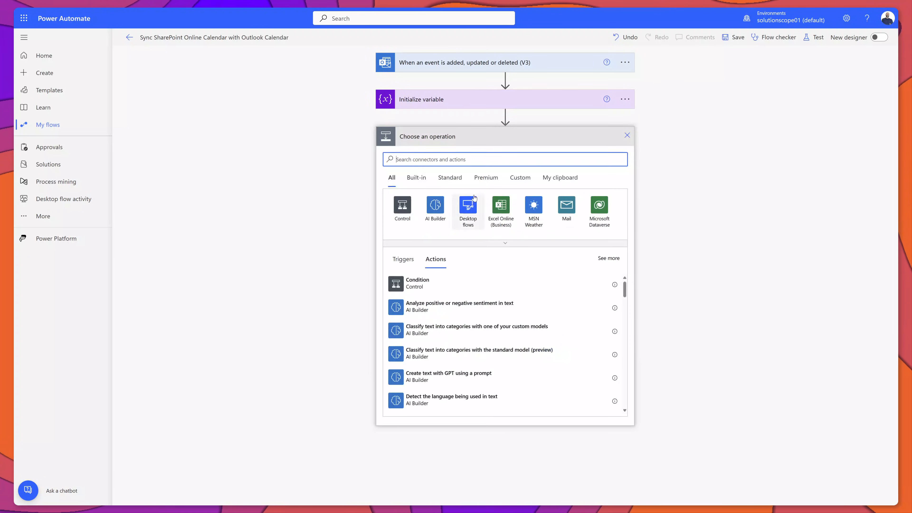
text(switch)
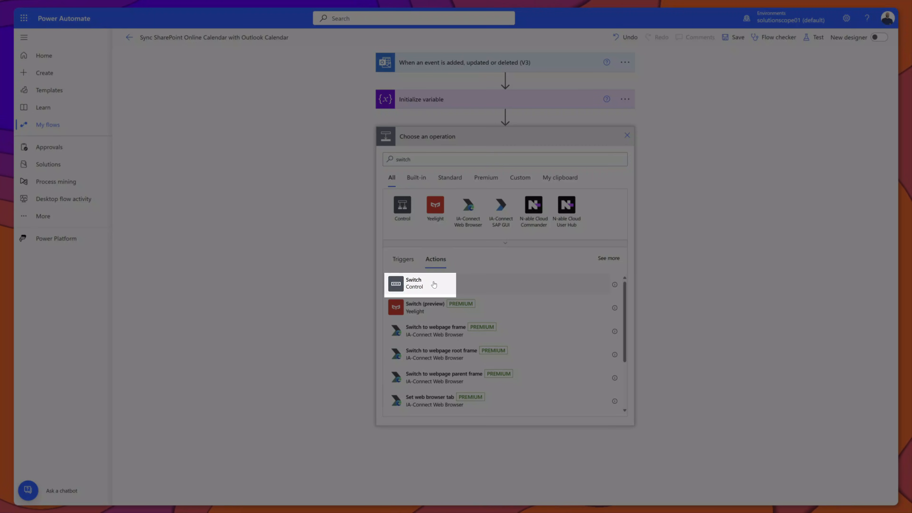
click(434, 284)
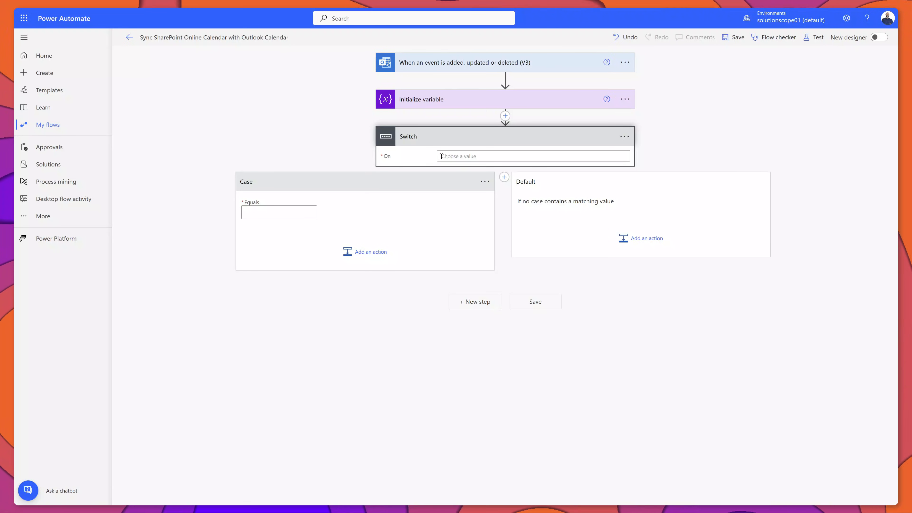
click(449, 157)
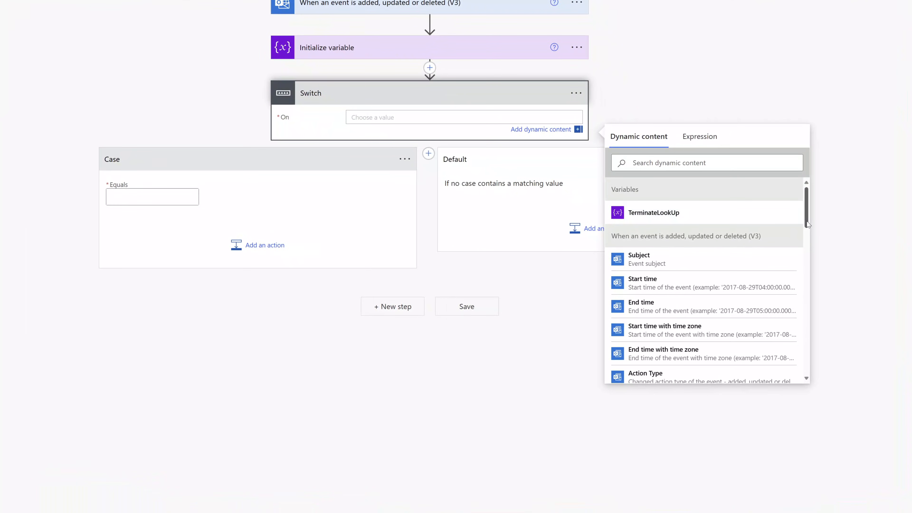
drag(807, 223, 808, 230)
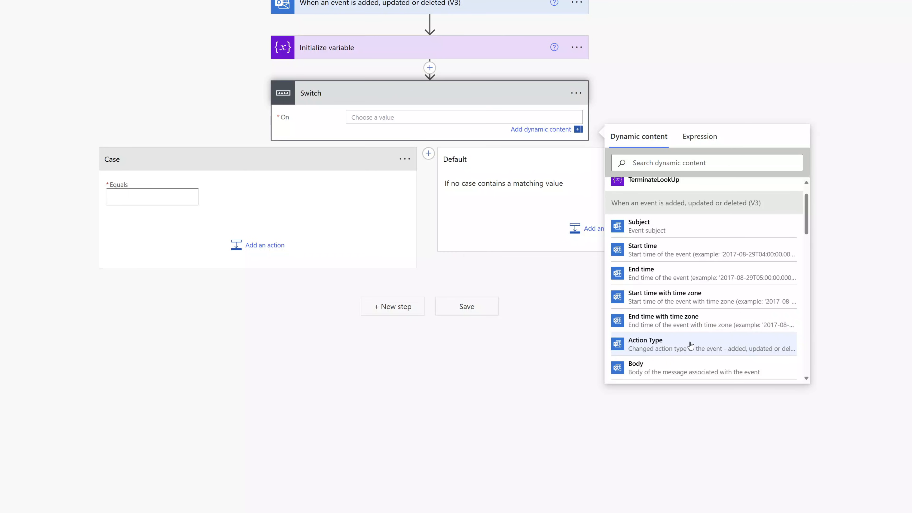
click(715, 351)
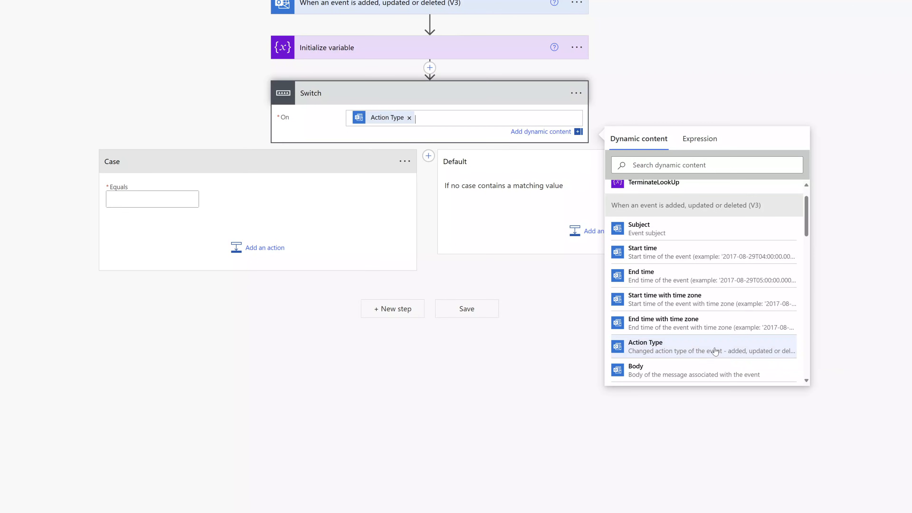
Step: Set the first Switch case to equal "added" and rename it "Case 1 - When a New Event is Created"
click(232, 175)
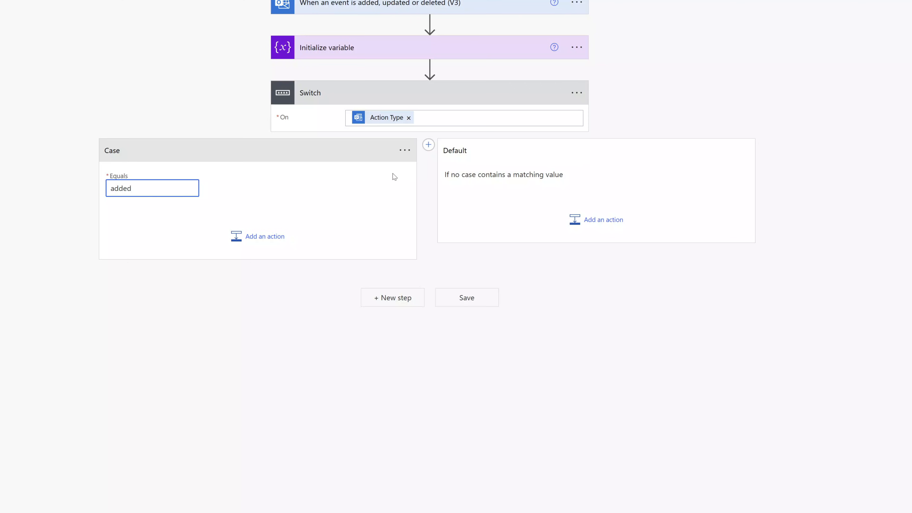
click(404, 157)
click(404, 157)
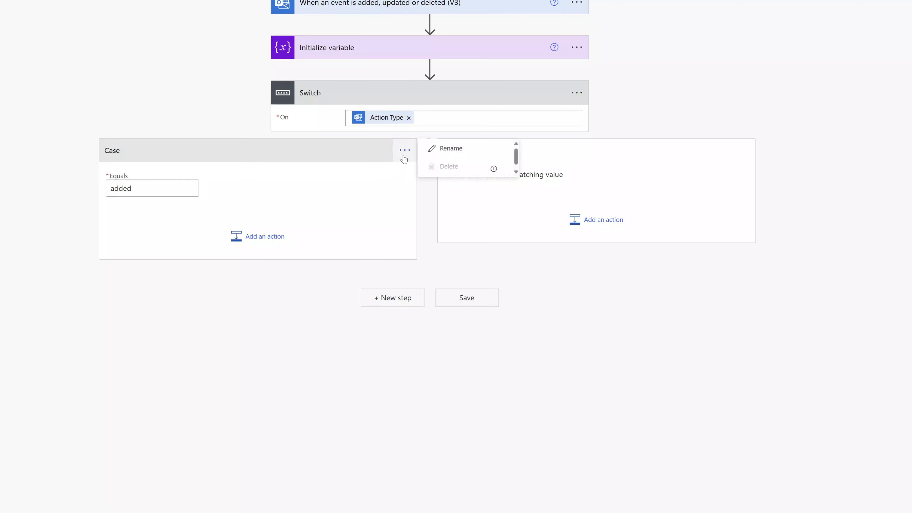
click(435, 152)
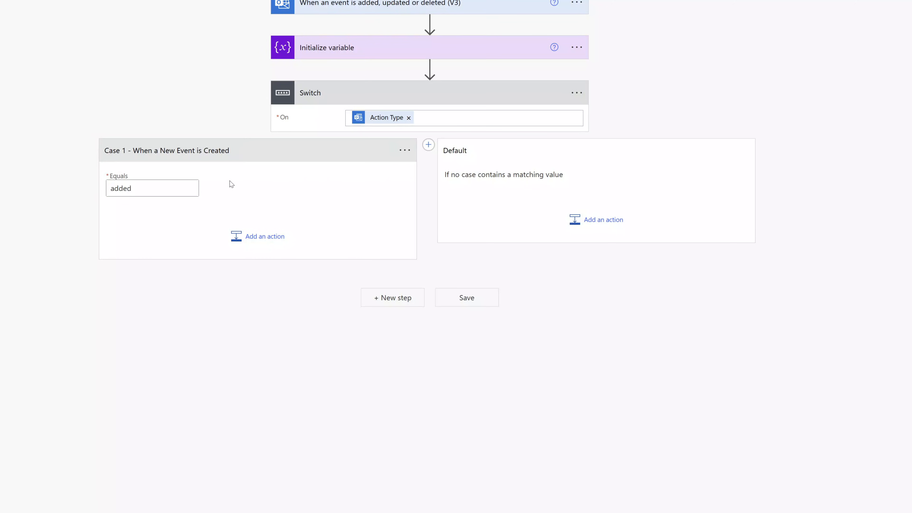
Step: Add two Switch cases named "Case 2 - When an Existing Event is Updated" and "Case 3 - When an Existing Event is Deleted"
click(429, 145)
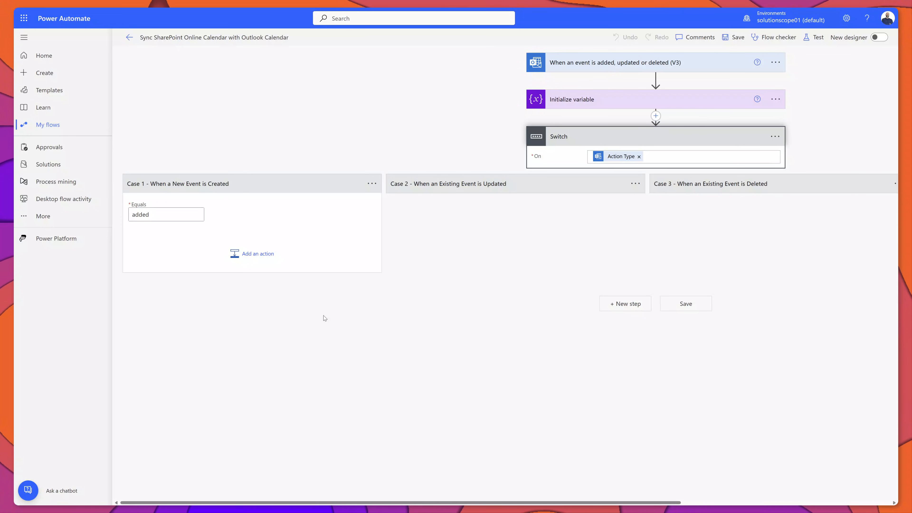
Step: Add a SharePoint Create item action to Case 1 for the Training Calendar list on the Traing and Development site
click(269, 258)
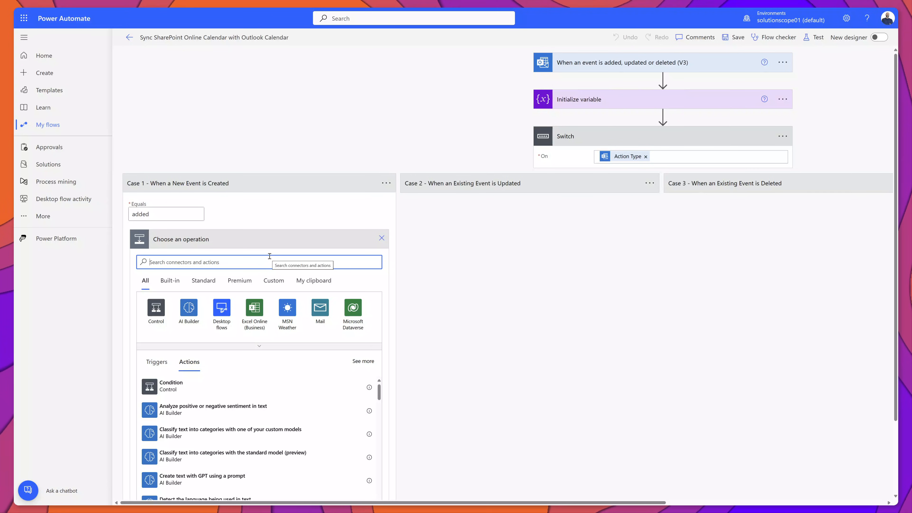
text(create item)
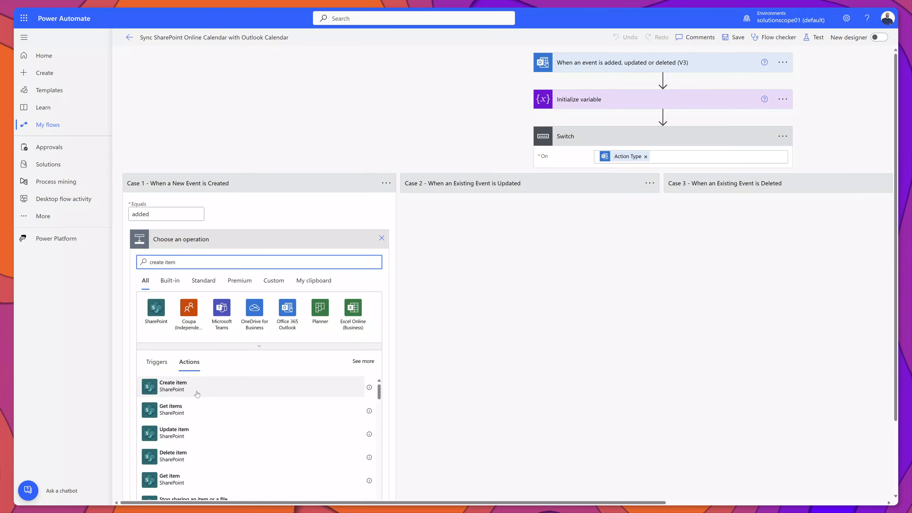
click(197, 392)
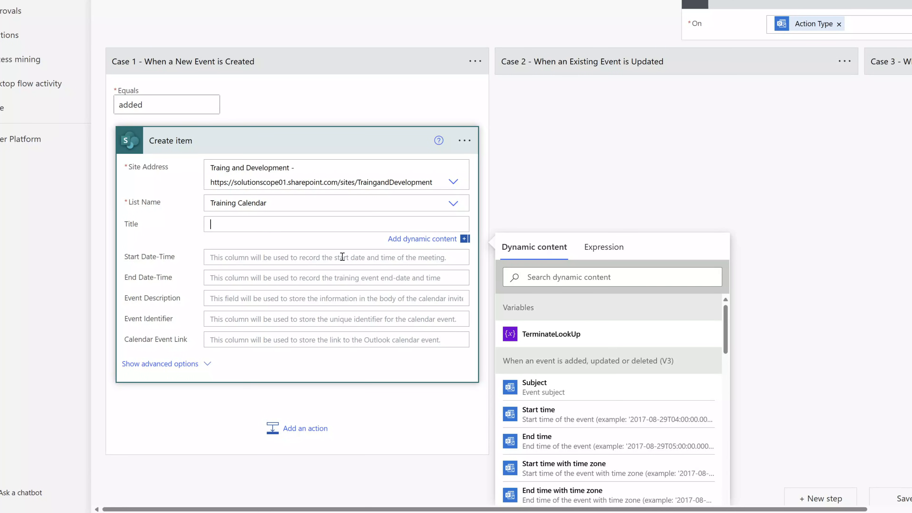
Step: Map Create item's Title to Subject, the Start and End Date-Time to the event's start and end time with time zone, and Event Description to Body
click(625, 391)
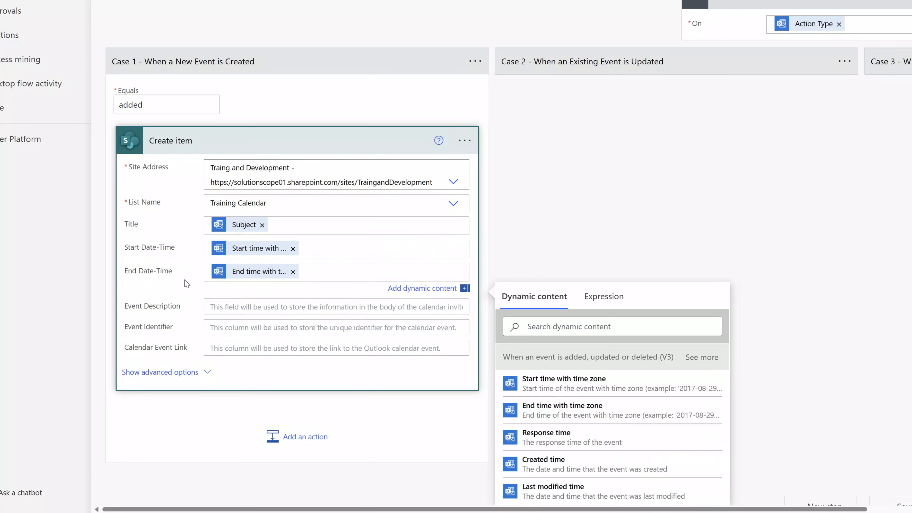
click(186, 284)
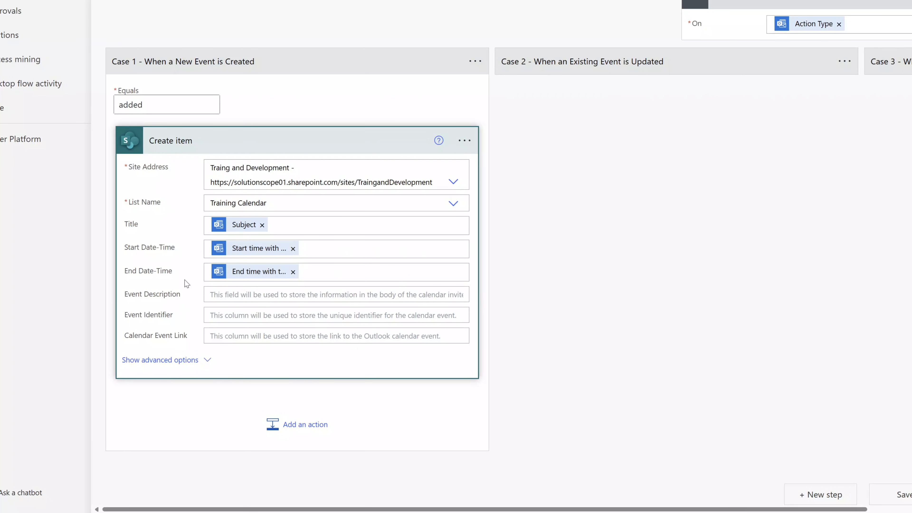
click(221, 296)
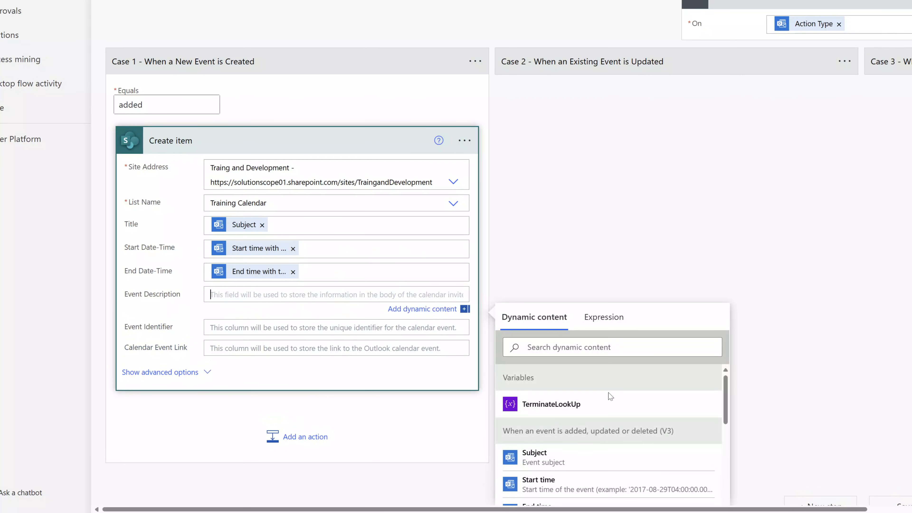
scroll(837, 396, down, 3)
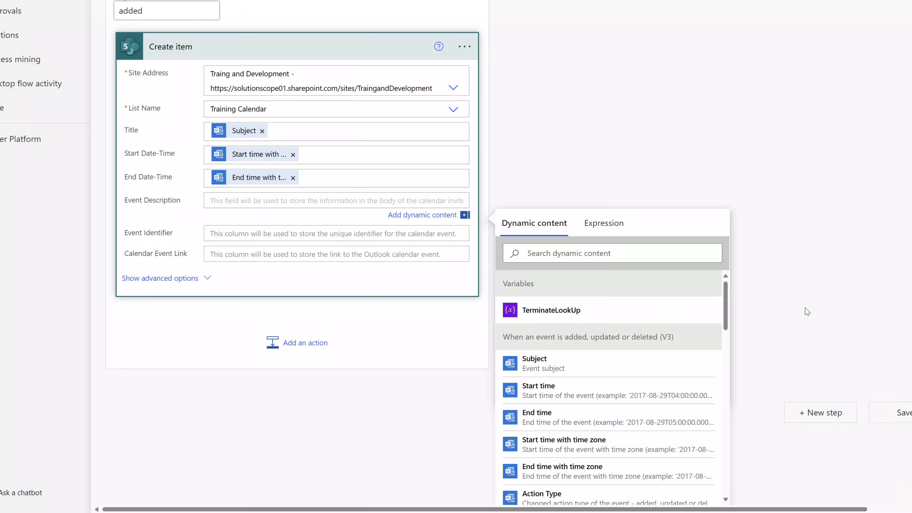
drag(722, 310, 722, 348)
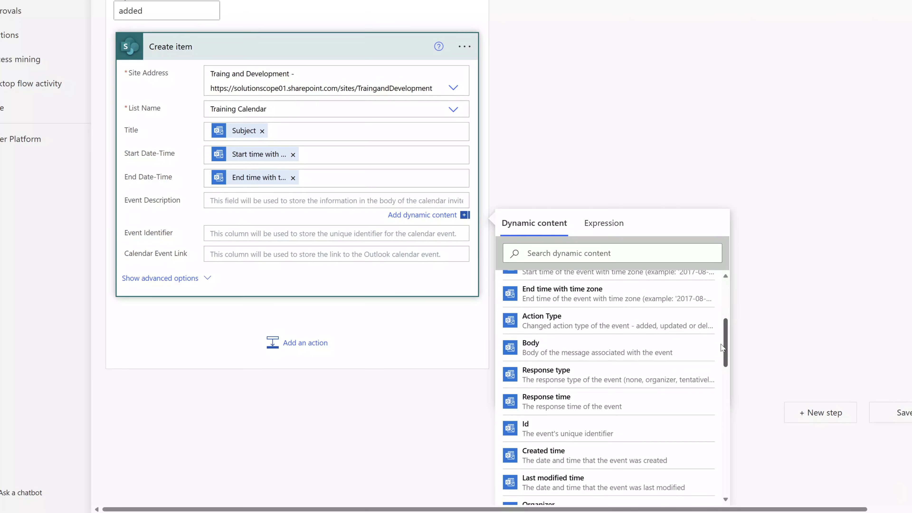
click(575, 353)
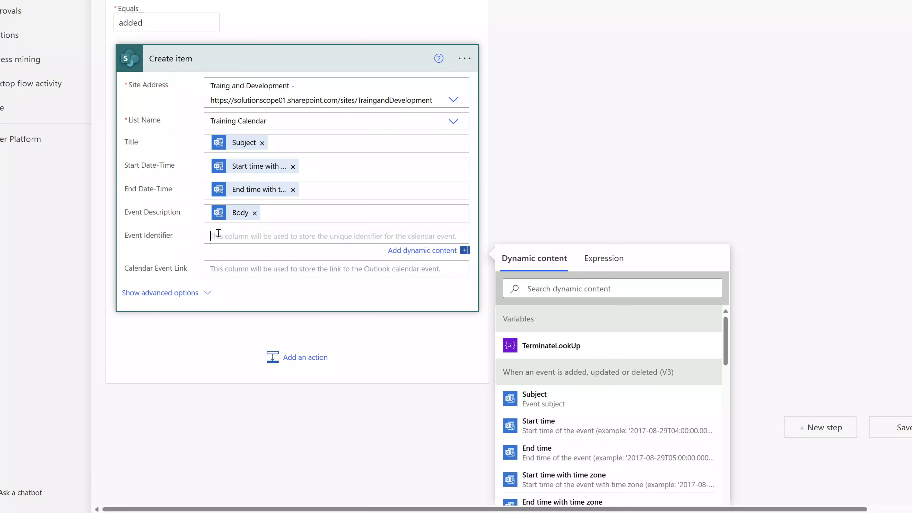
Step: Map Create item's Event Identifier to the Outlook event's Id and its Calendar Event Link to Web link
drag(726, 365, 726, 427)
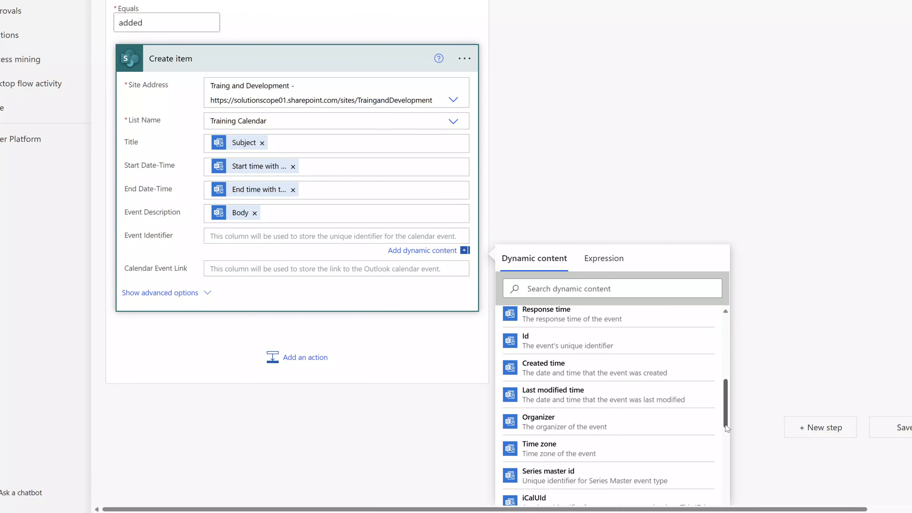
click(653, 352)
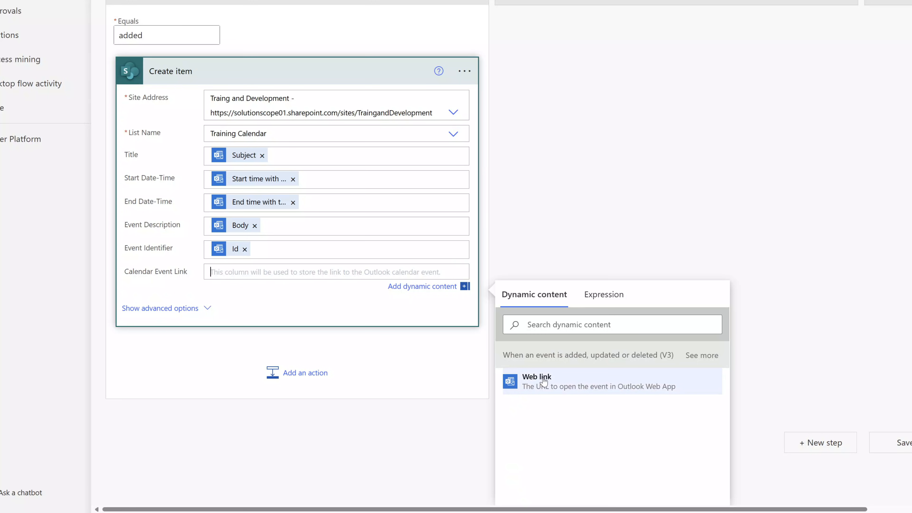
click(694, 381)
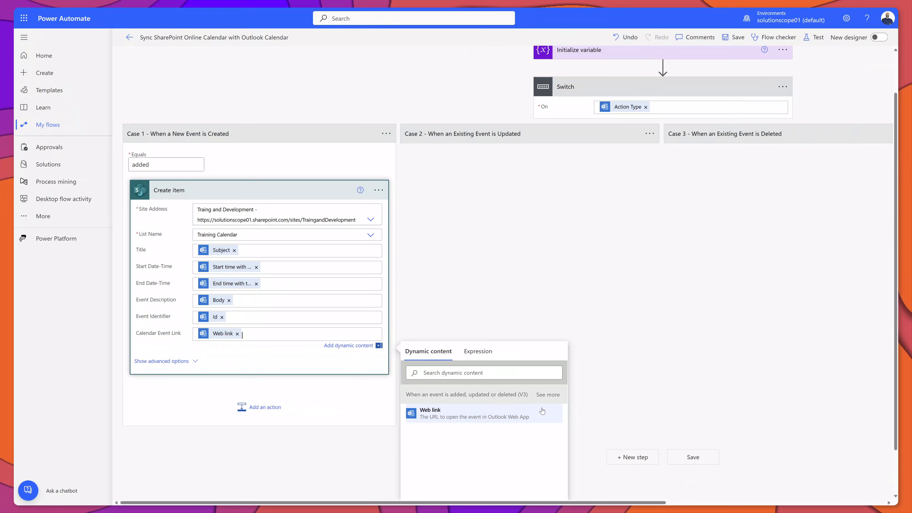
Step: Save the flow and trigger a test run by sending the prepared "SharePoint Library Training" meeting invitation from the Outlook calendar
click(693, 457)
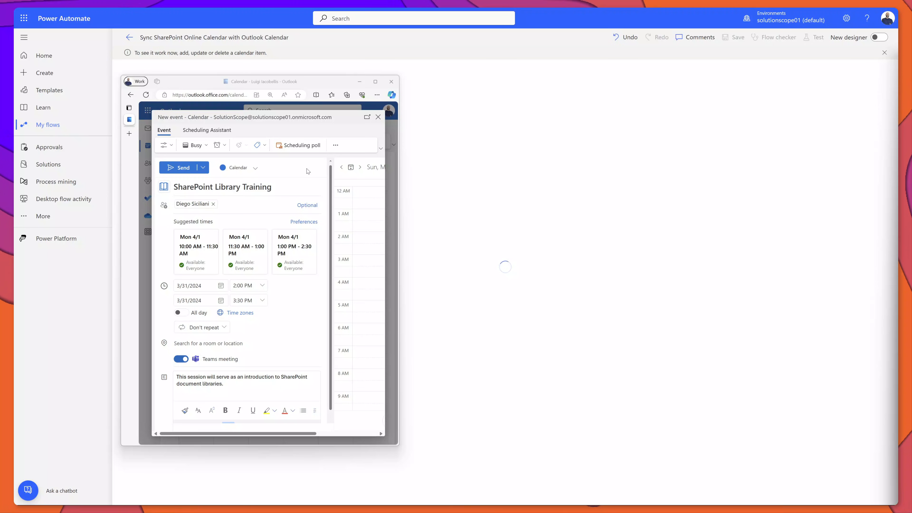
click(183, 168)
click(360, 81)
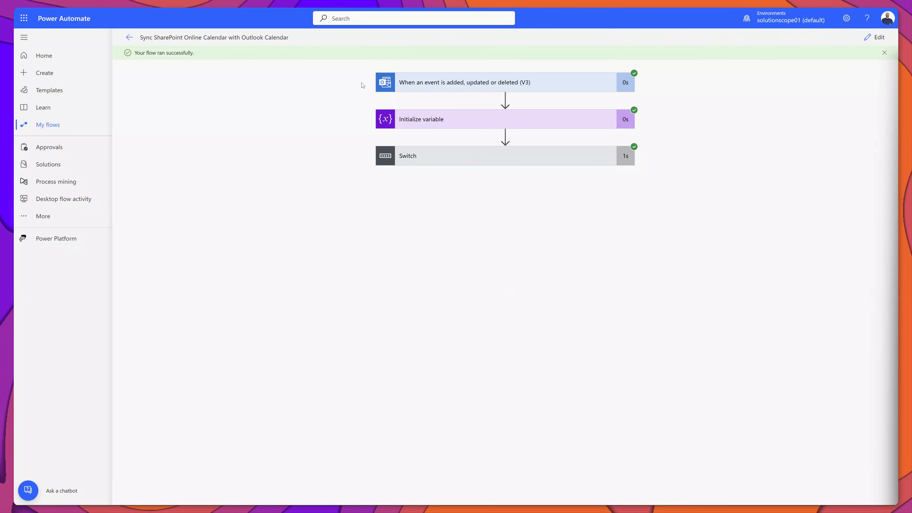
Step: Examine the test run's Switch result and the inputs of the Create item action in Case 1
click(397, 159)
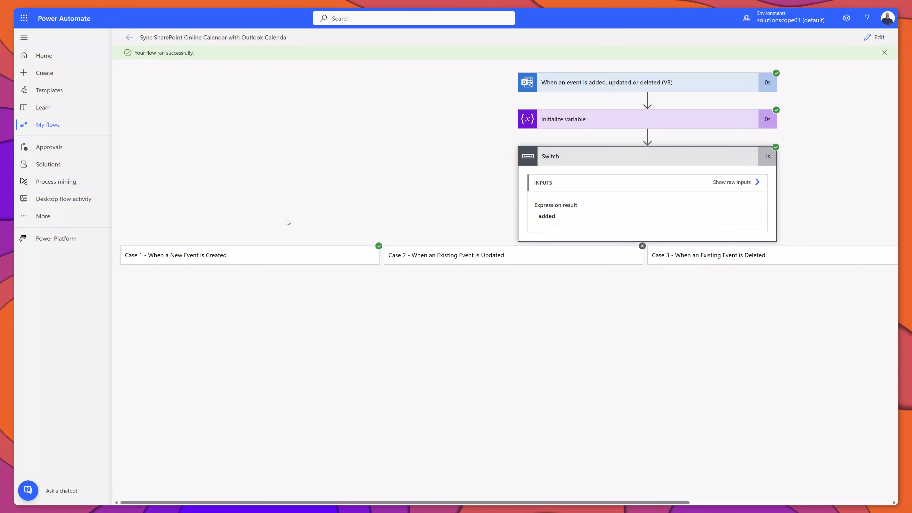
click(265, 256)
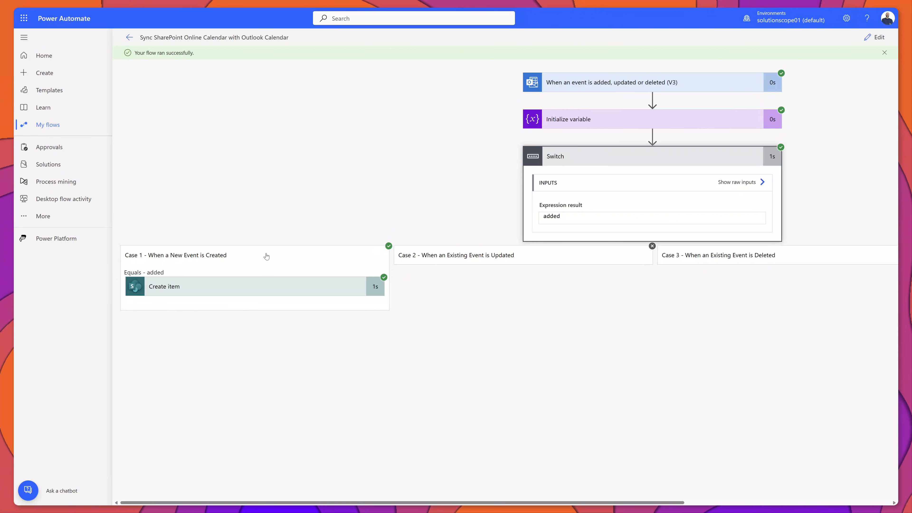
click(270, 290)
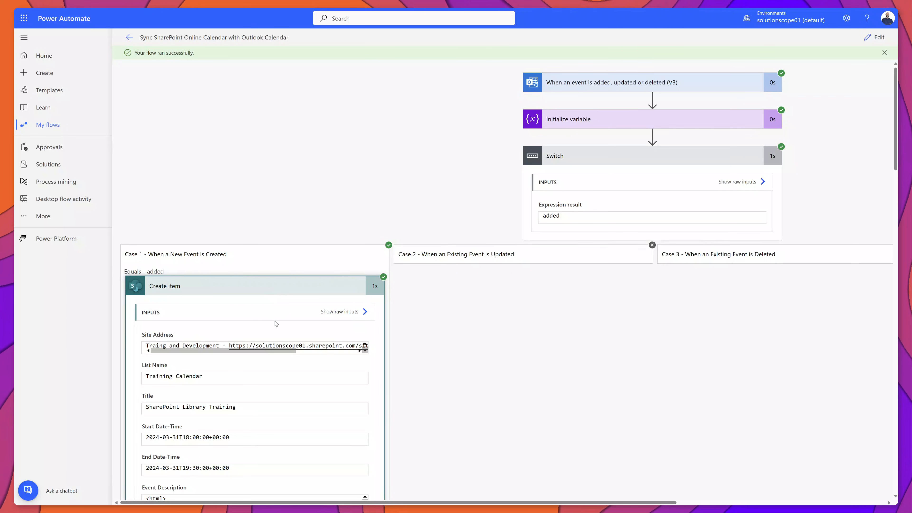
scroll(282, 325, down, 2)
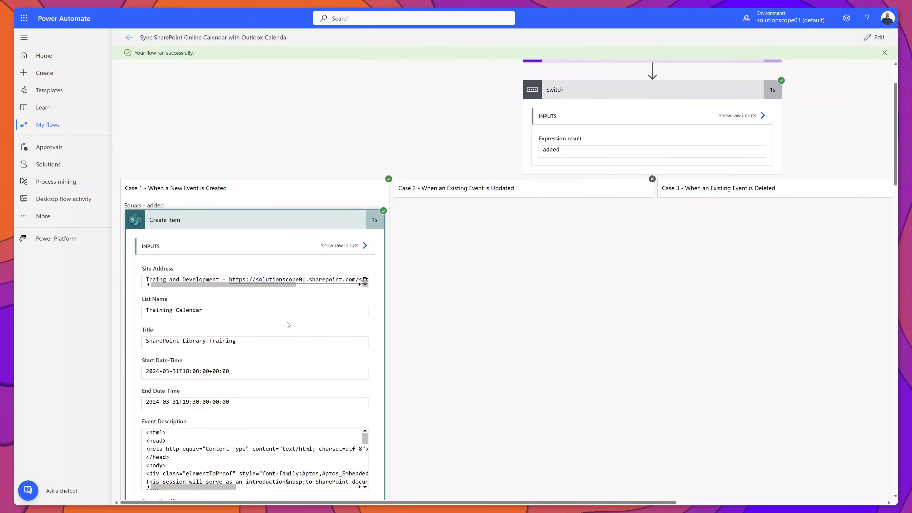
scroll(288, 325, down, 6)
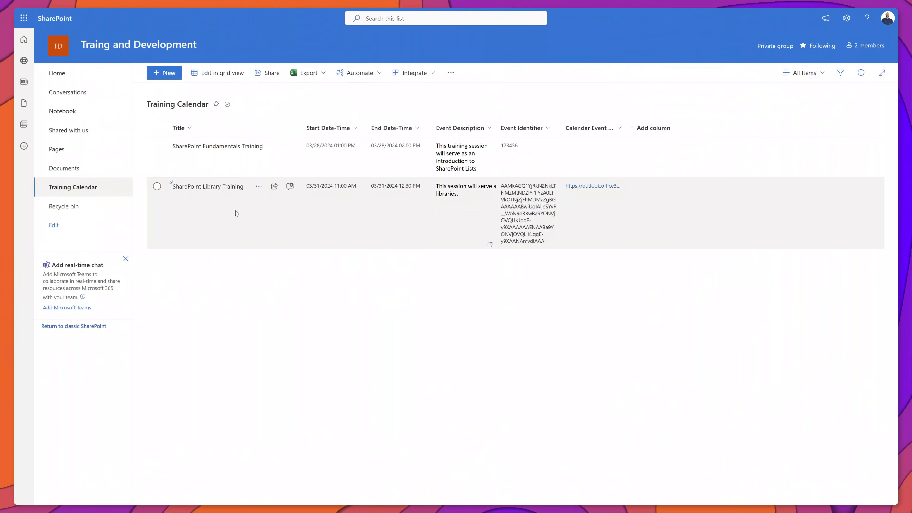
Step: Switch to SharePoint and open the "SharePoint Library Training" item of the Training Calendar list for review
click(236, 213)
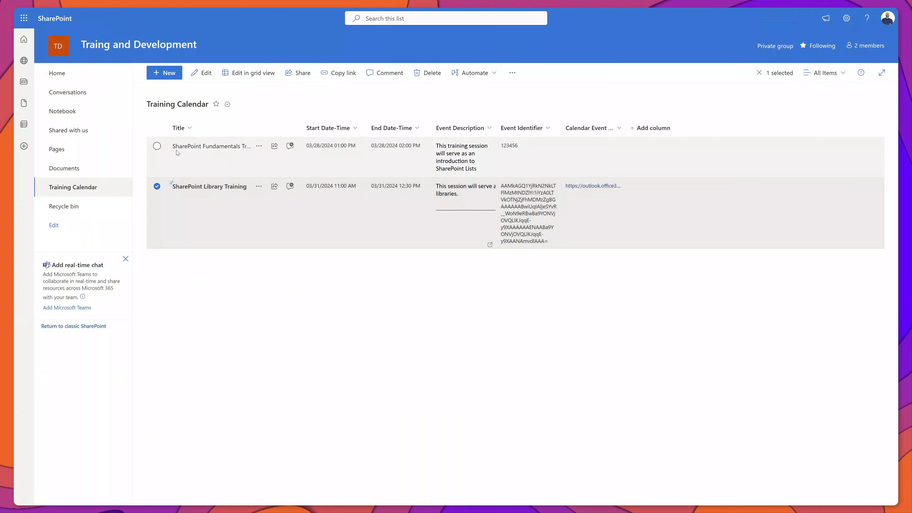
click(201, 77)
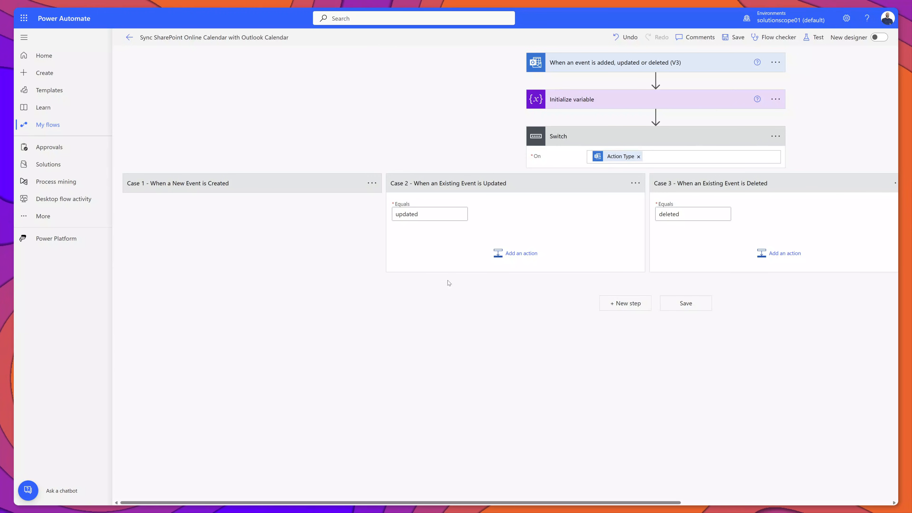
Step: In the Power Automate flow, add a SharePoint Get items action to Case 2 for the Training Calendar list on the Traing and Development site
click(517, 253)
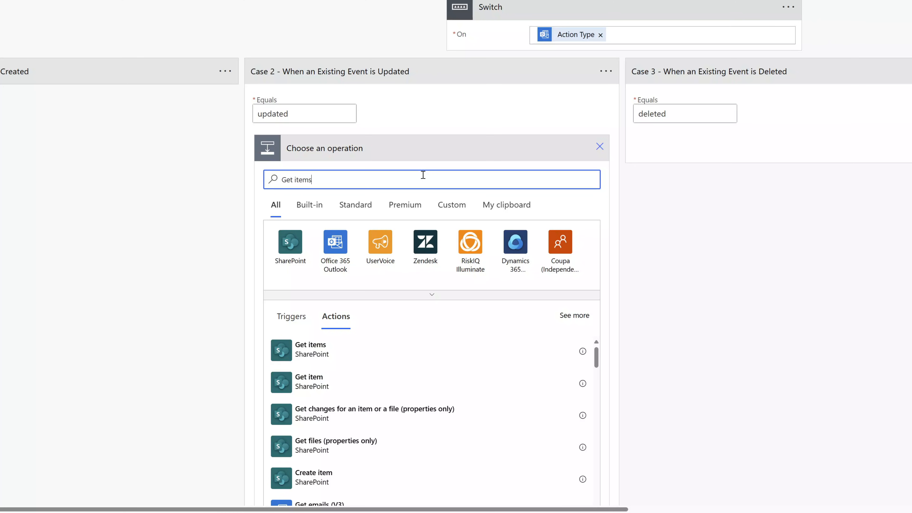
click(344, 360)
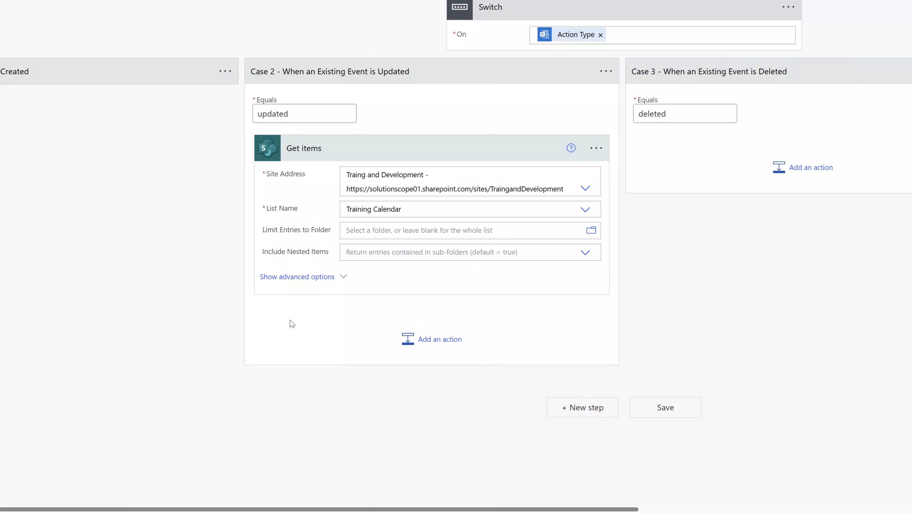
Step: Add an Apply to each control after Get items in Case 2, looping over the Get items value output
click(455, 344)
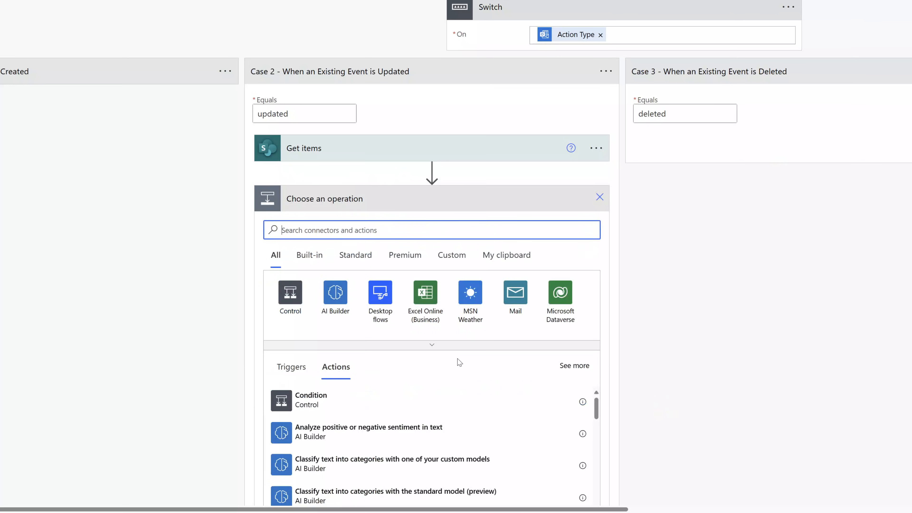
text(apply to each)
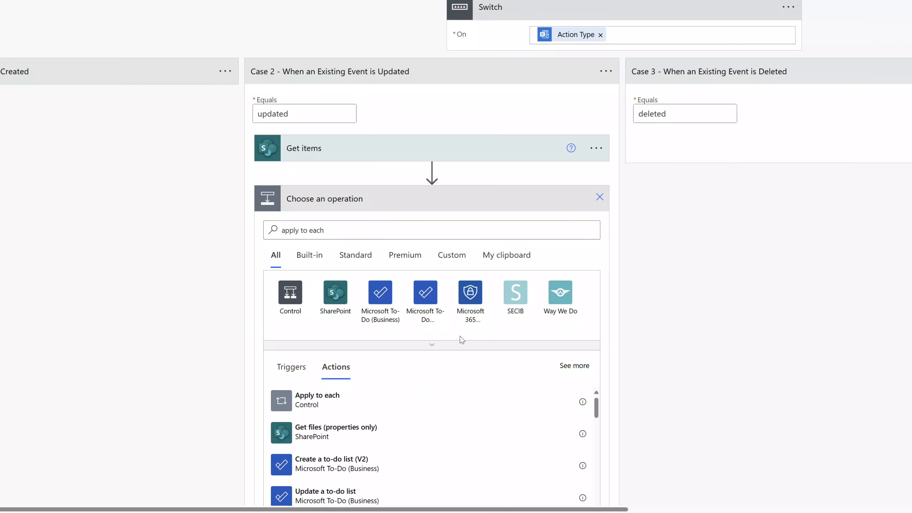
click(328, 405)
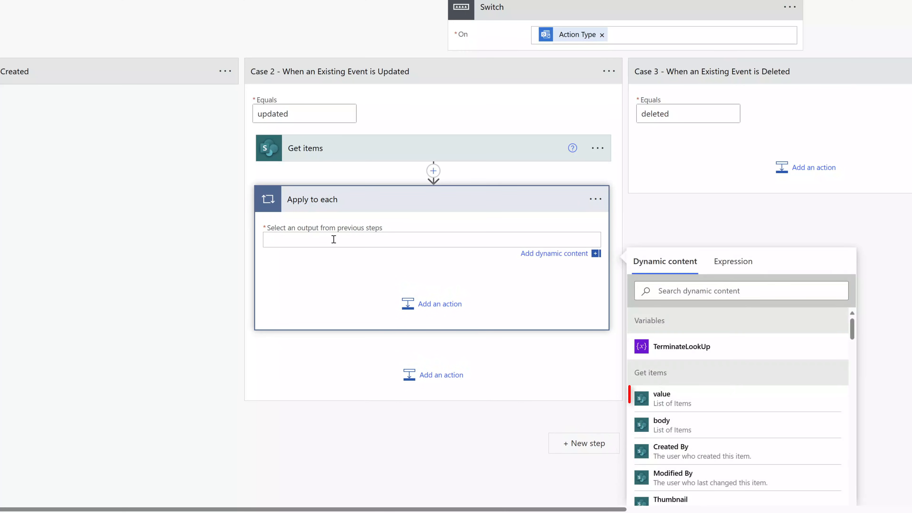
click(736, 401)
click(327, 284)
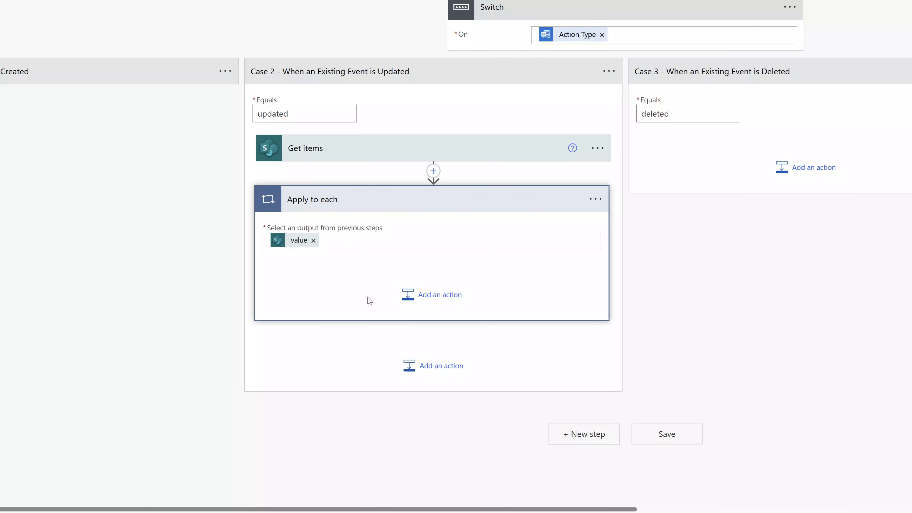
Step: Add a Condition inside Apply to each that checks whether the TerminateLookUp variable is equal to false
click(424, 297)
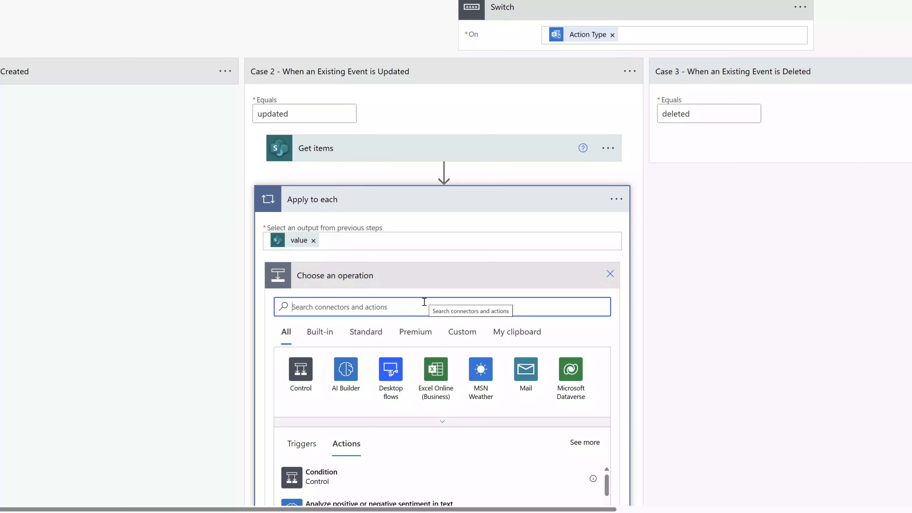
text(Condition)
scroll(424, 302, down, 3)
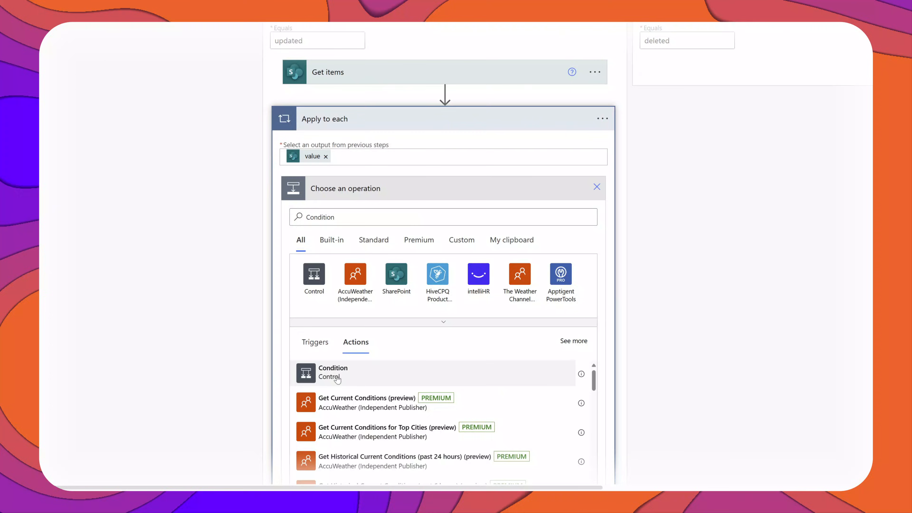
click(321, 383)
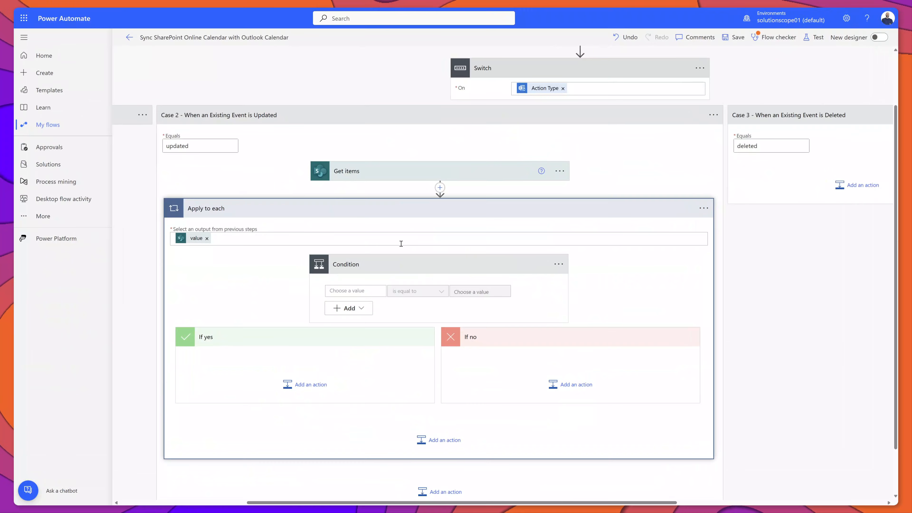
click(370, 292)
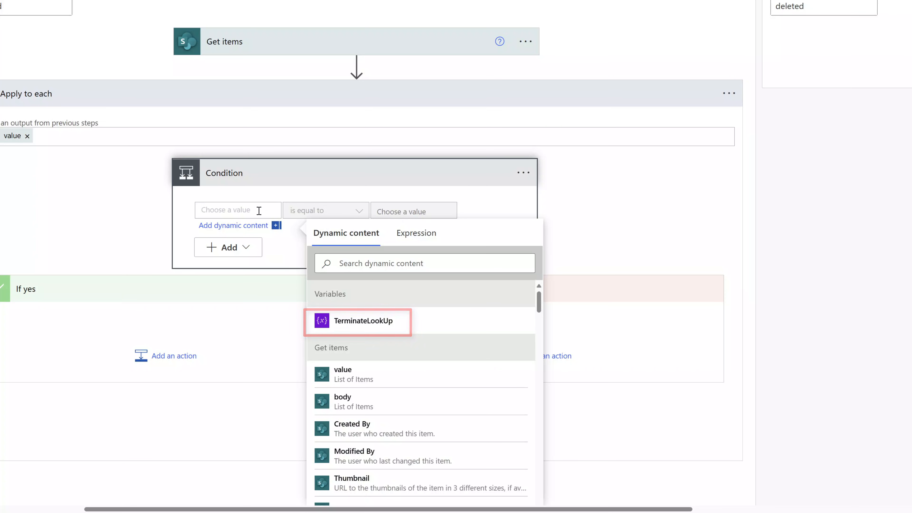
click(380, 323)
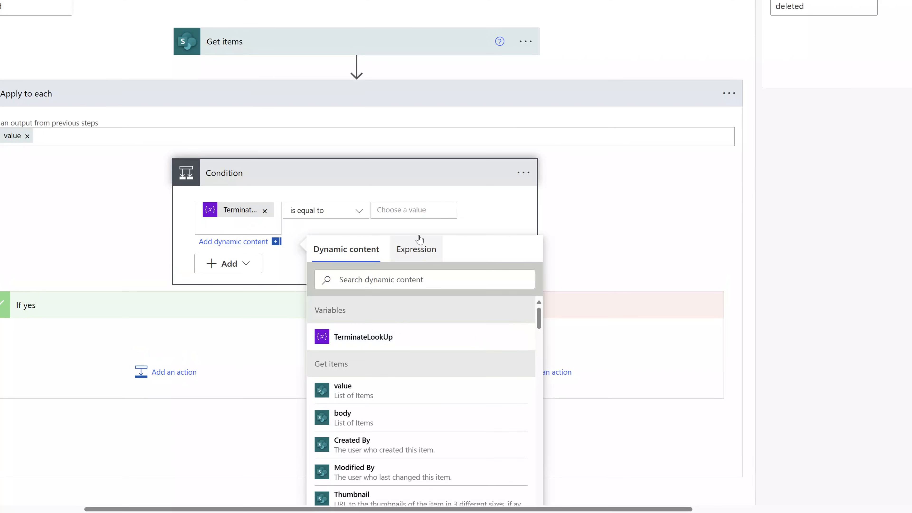
click(416, 214)
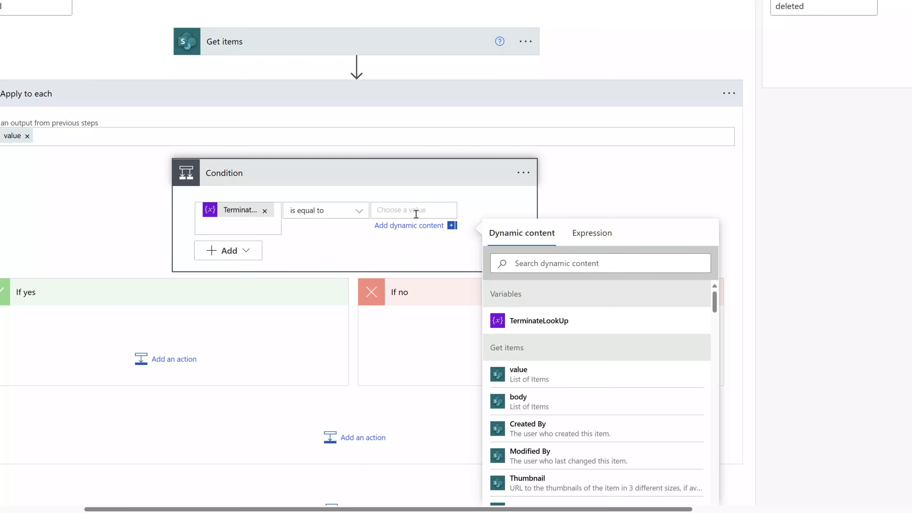
text(false)
click(422, 261)
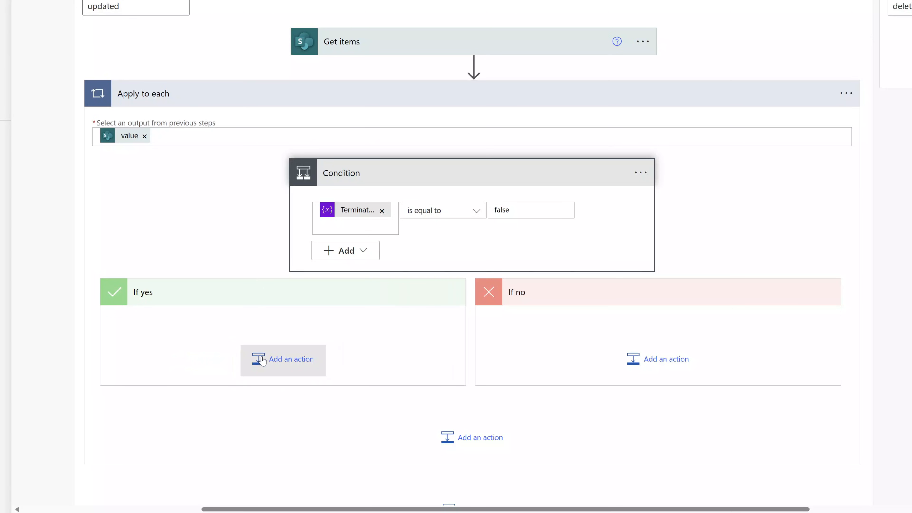
Step: Add a nested Condition in the If yes branch, named "Condition 2 - Event ID in SP List Matches ID From Outlook Event Trigger"
click(261, 359)
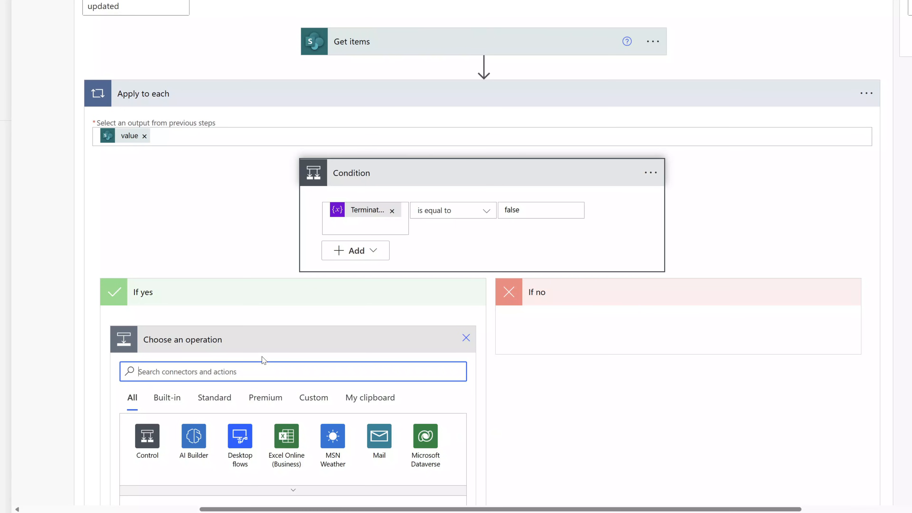
text(Condition)
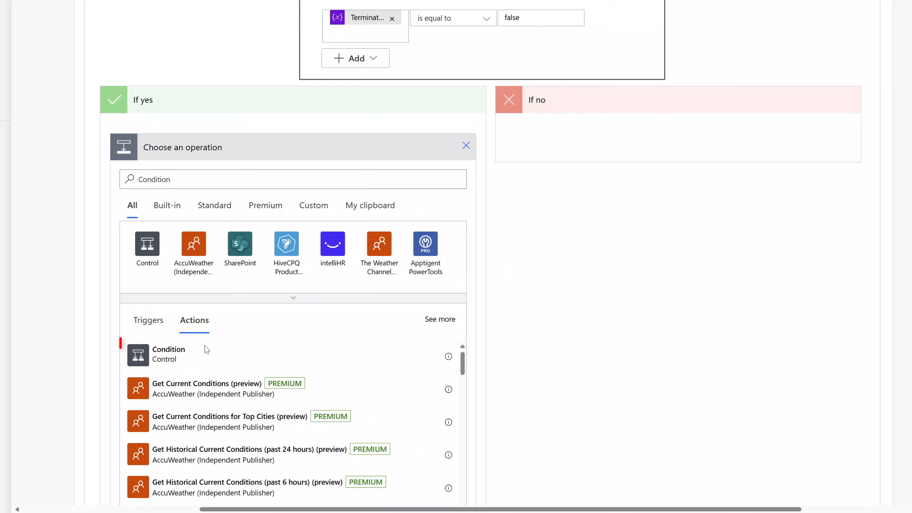
click(175, 363)
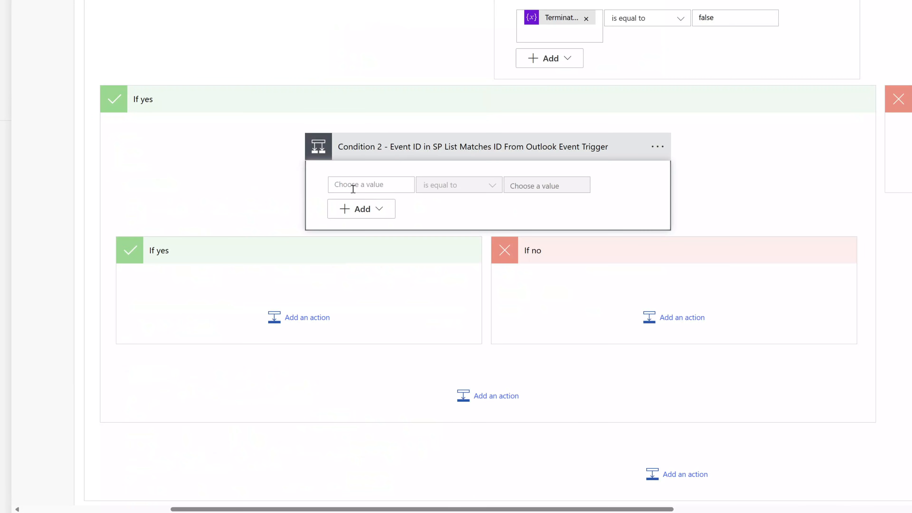
Step: Set Condition 2 to check whether the Get items Event Identifier is equal to the Outlook trigger's Id
click(353, 187)
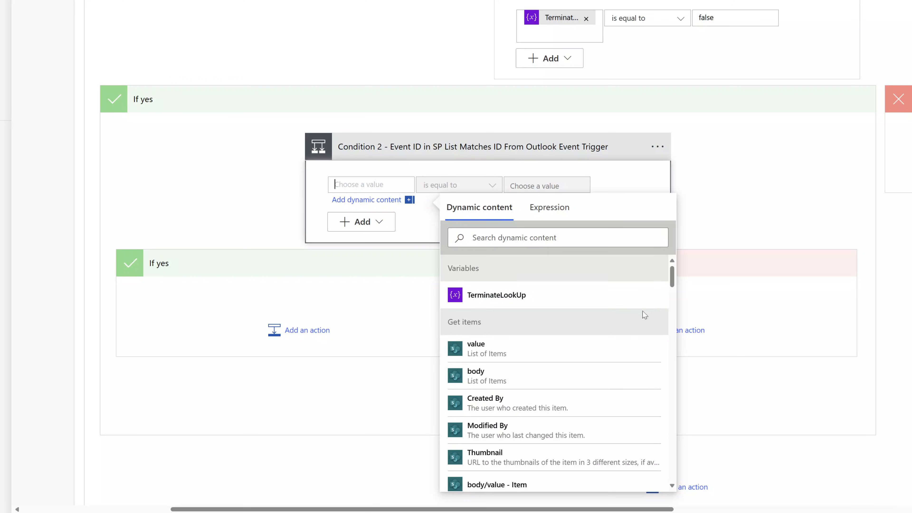
drag(672, 281, 674, 307)
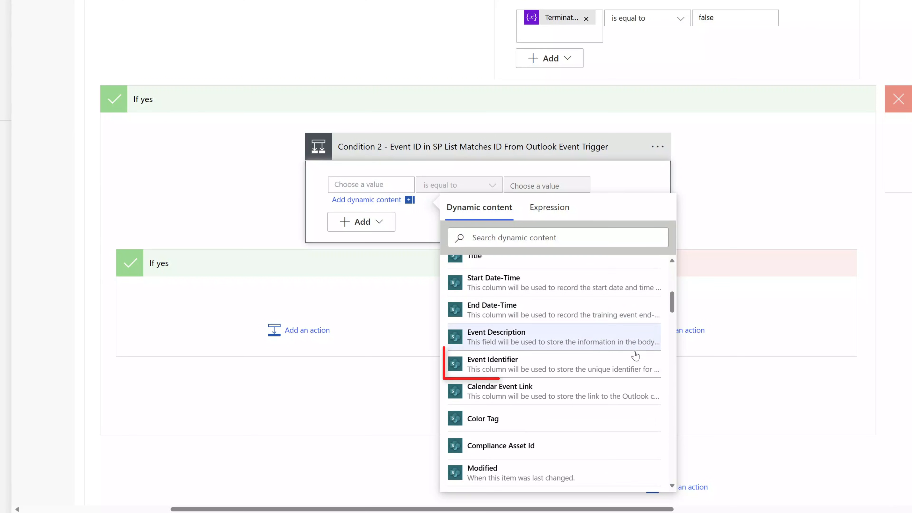
scroll(495, 324, up, 6)
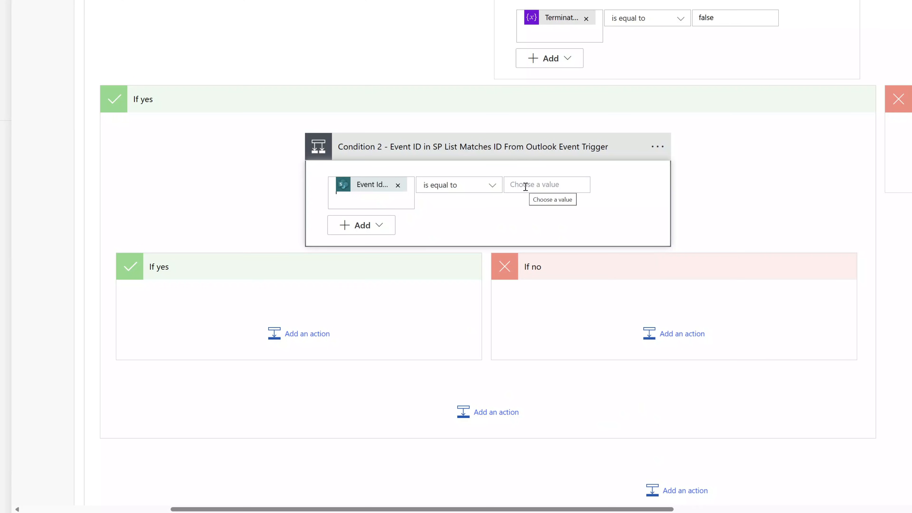
click(526, 187)
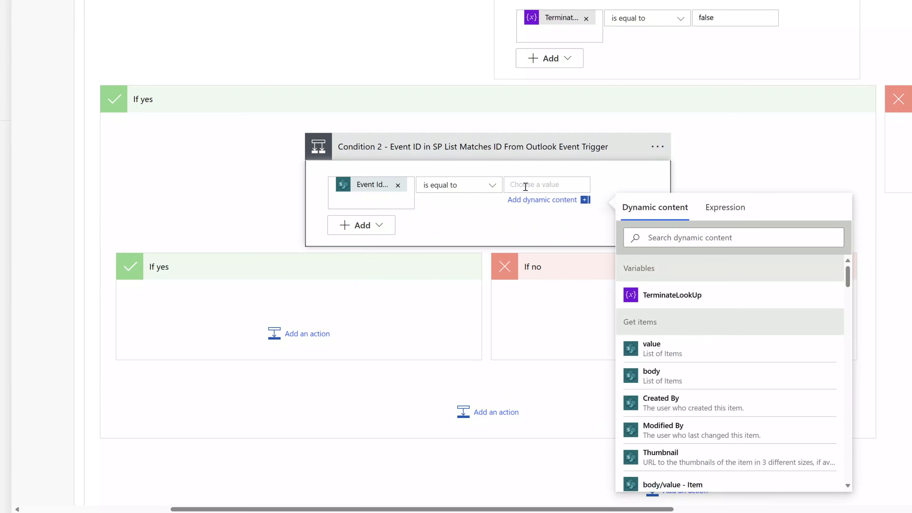
drag(848, 281, 857, 392)
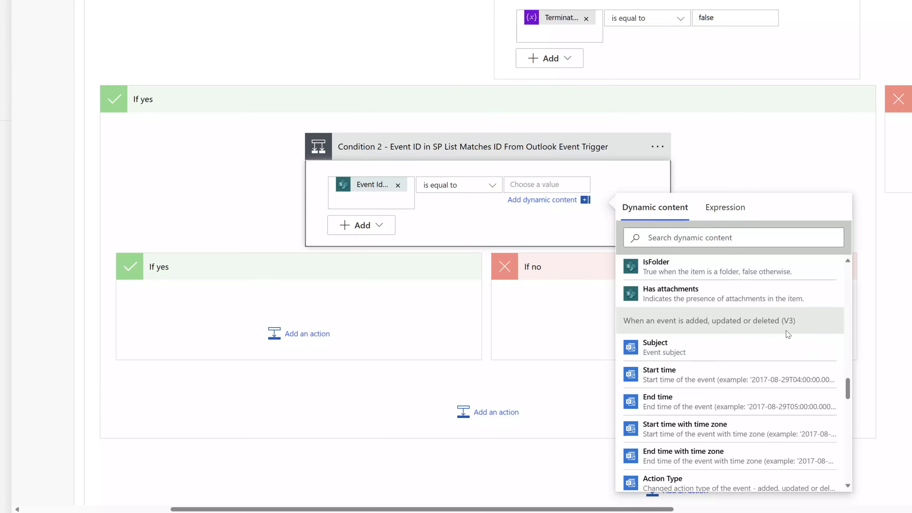
scroll(847, 406, down, 3)
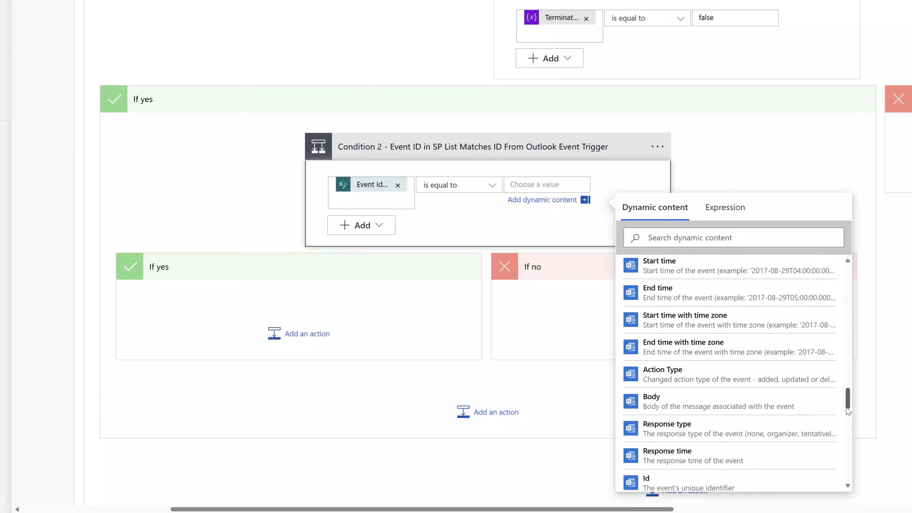
scroll(848, 411, down, 3)
click(690, 374)
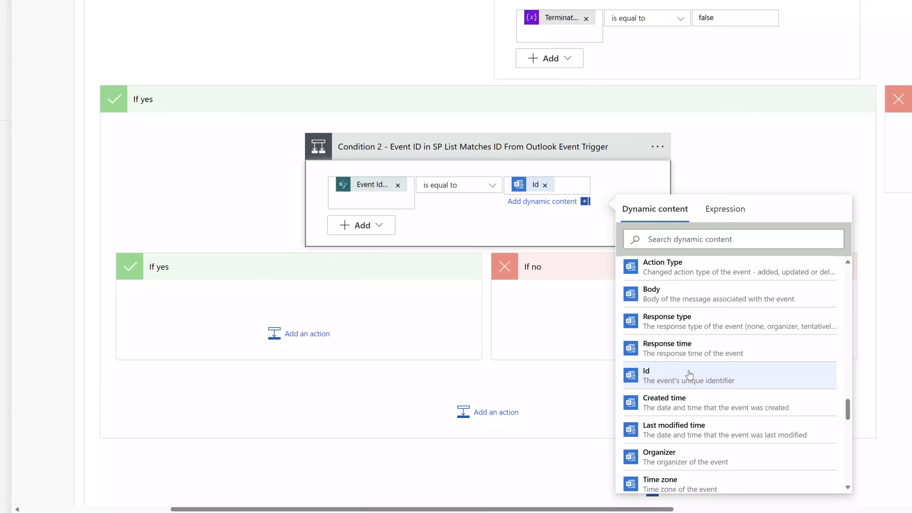
click(500, 233)
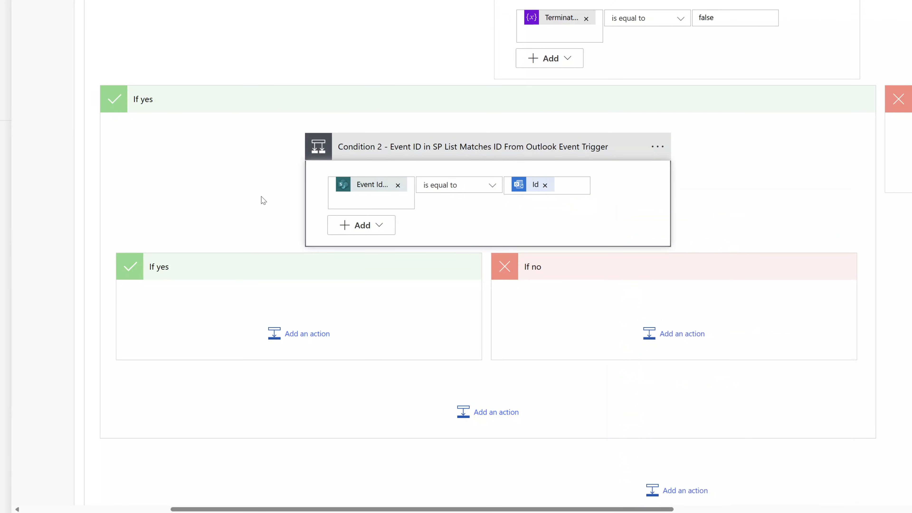
Step: Add a SharePoint Update item action to Condition 2's If yes branch for the Training Calendar list on the Traing and Development site
click(302, 341)
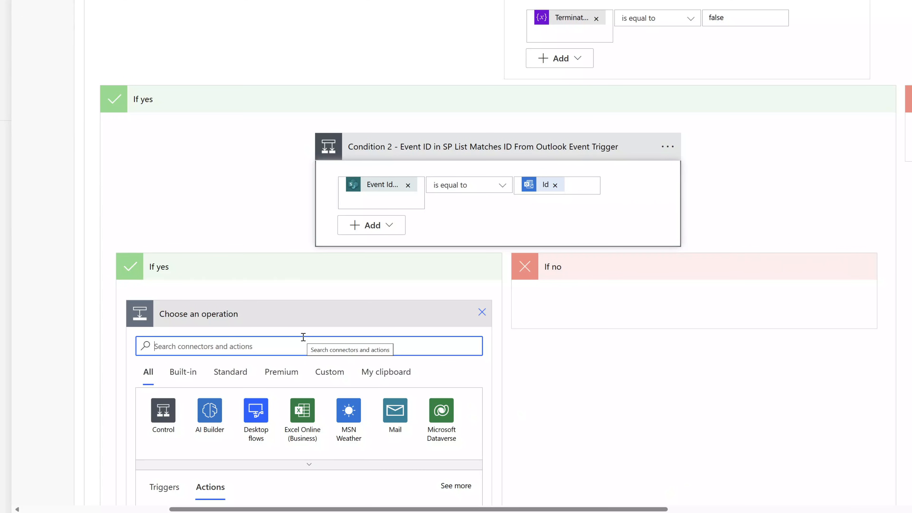
text(Update item)
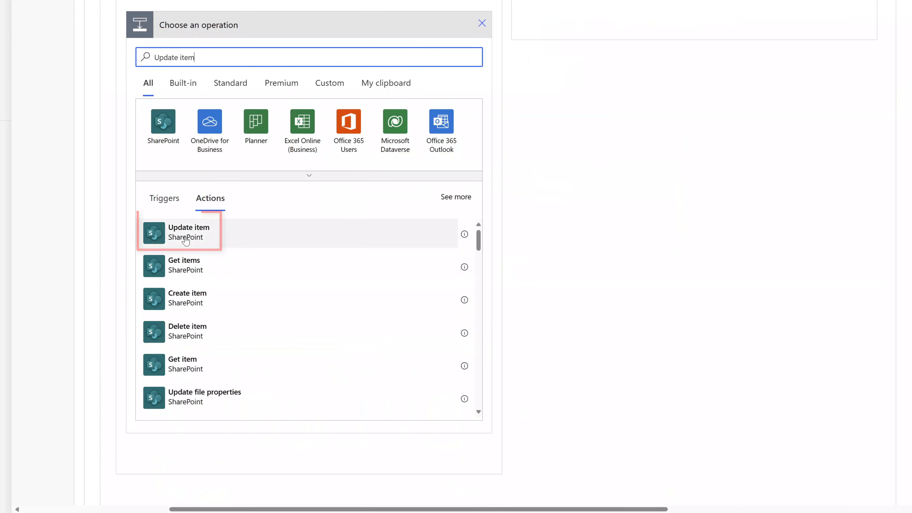
click(186, 237)
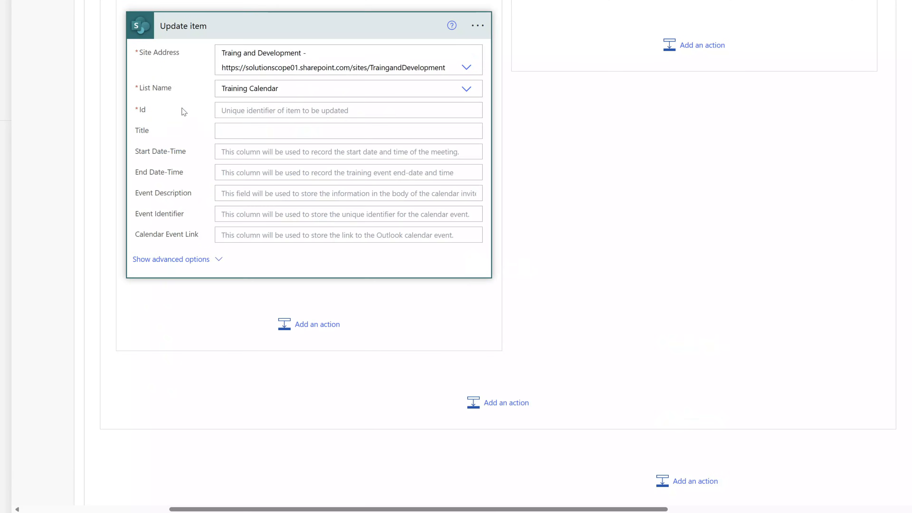
Step: Map Update item's Id to the Get items ID, and its remaining fields to the trigger's Subject, start/end time with time zone, Body, Id and Web link
click(230, 112)
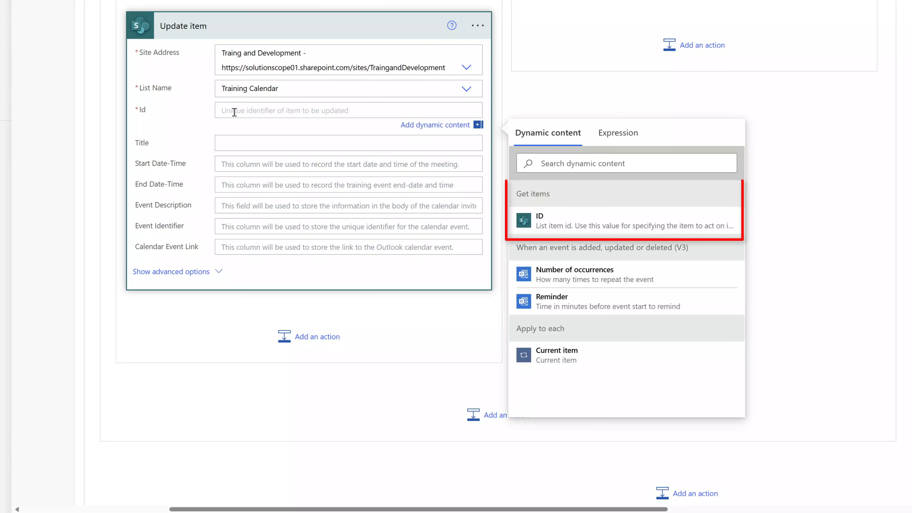
click(585, 221)
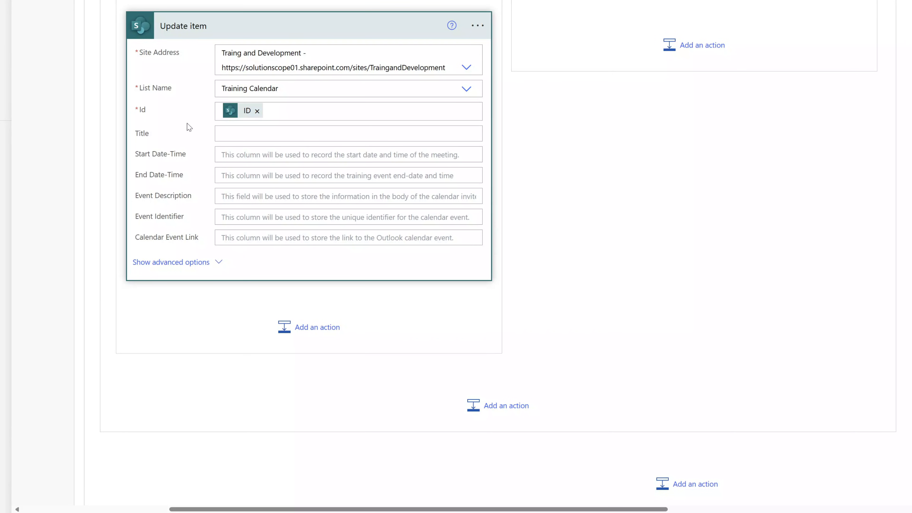
click(227, 133)
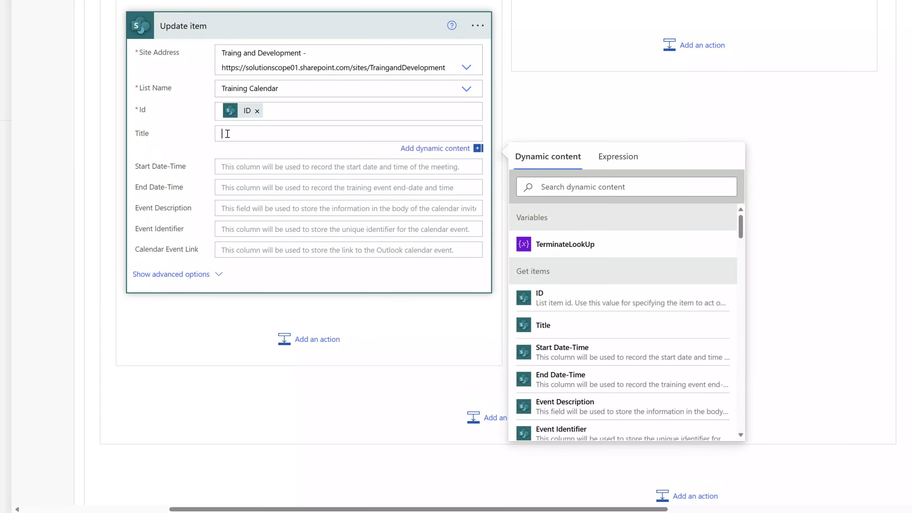
drag(740, 227, 735, 337)
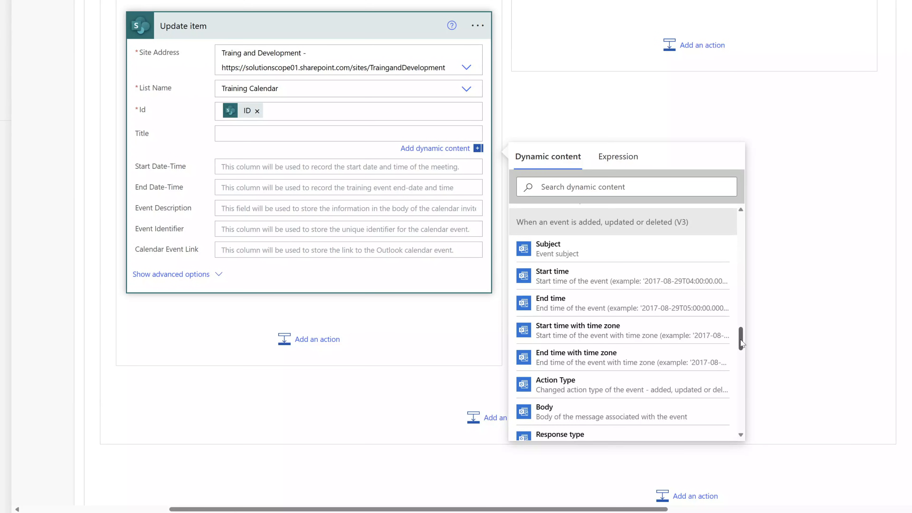
click(589, 258)
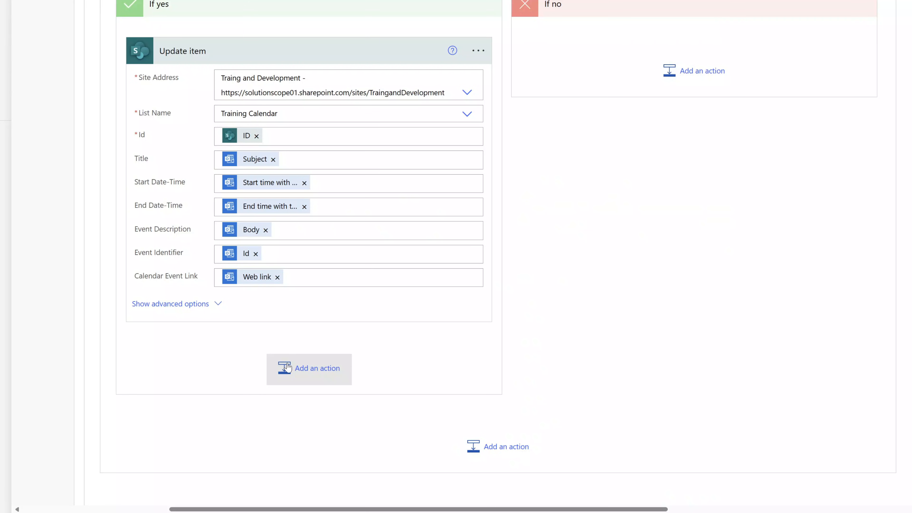
Step: Add a Set variable action after Update item that sets TerminateLookUp to true, and save the flow
click(307, 372)
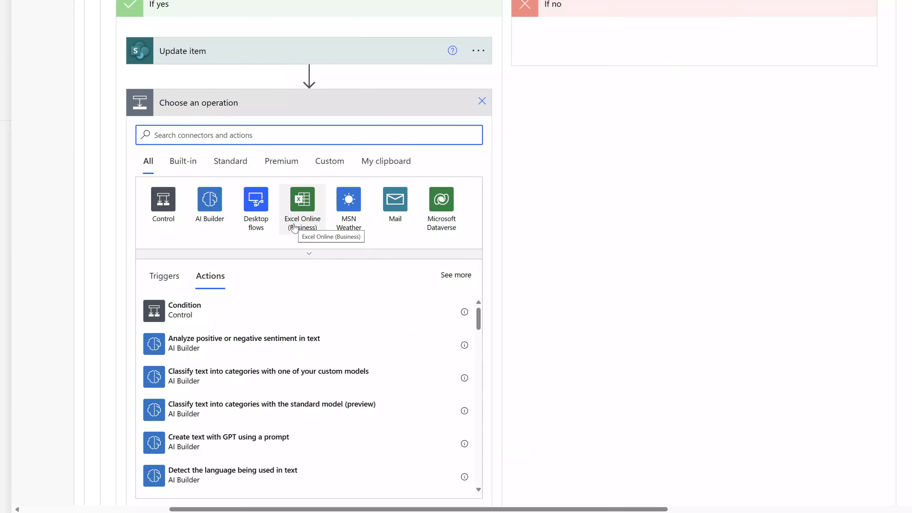
text(set variable)
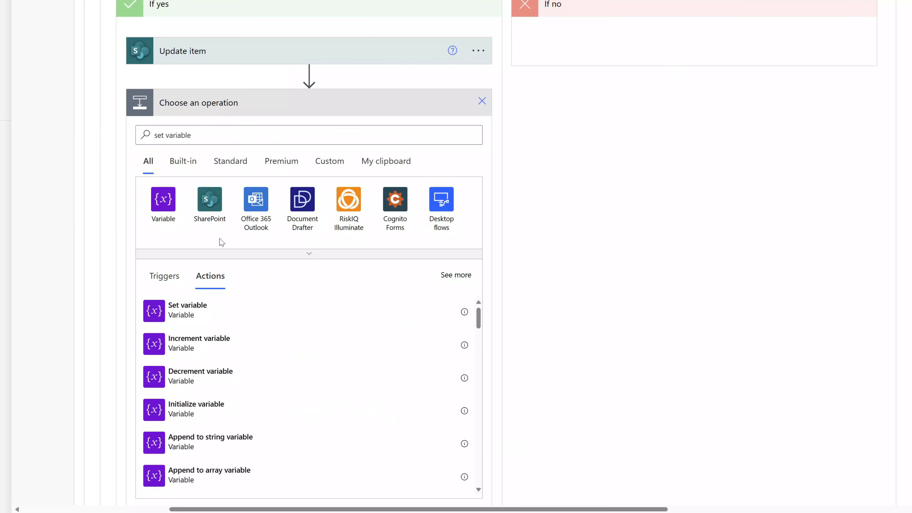
click(220, 315)
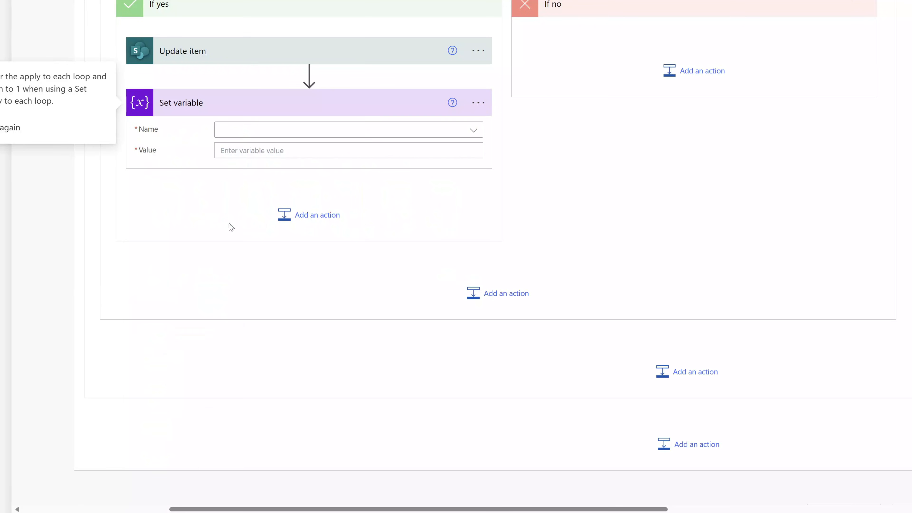
click(240, 136)
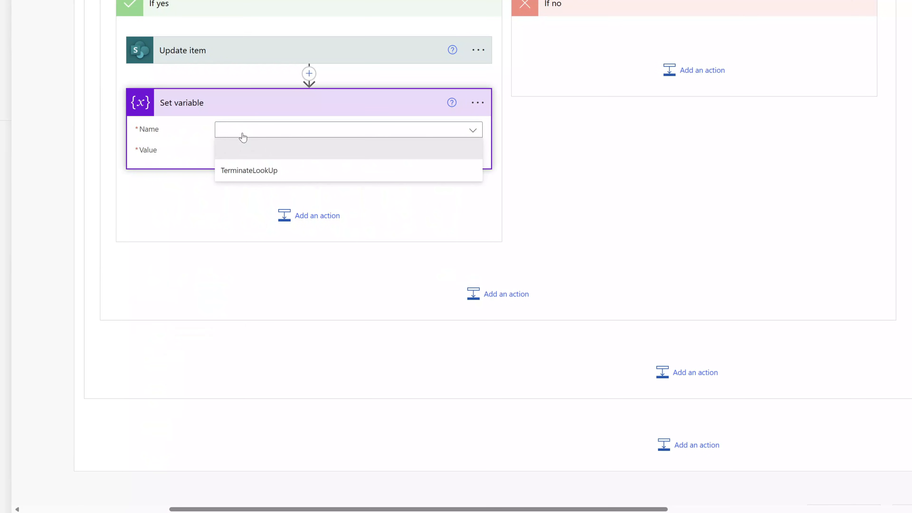
click(270, 171)
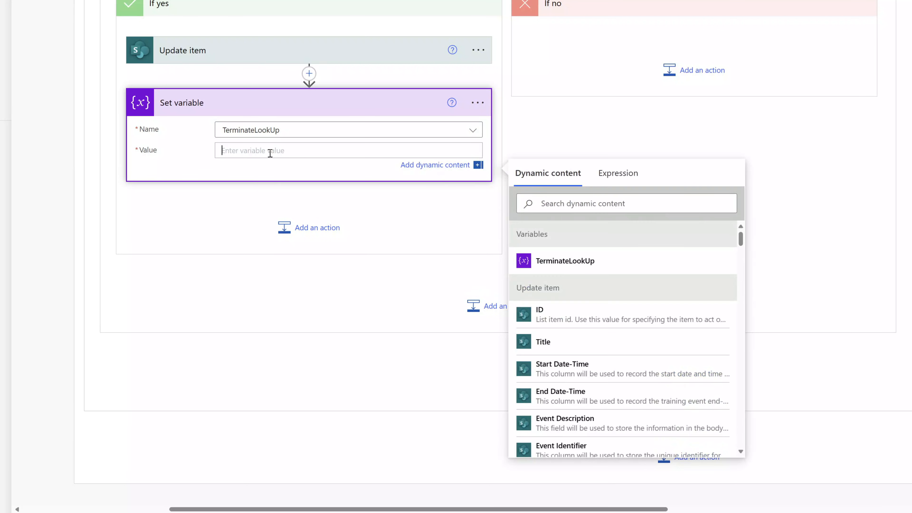
text(true)
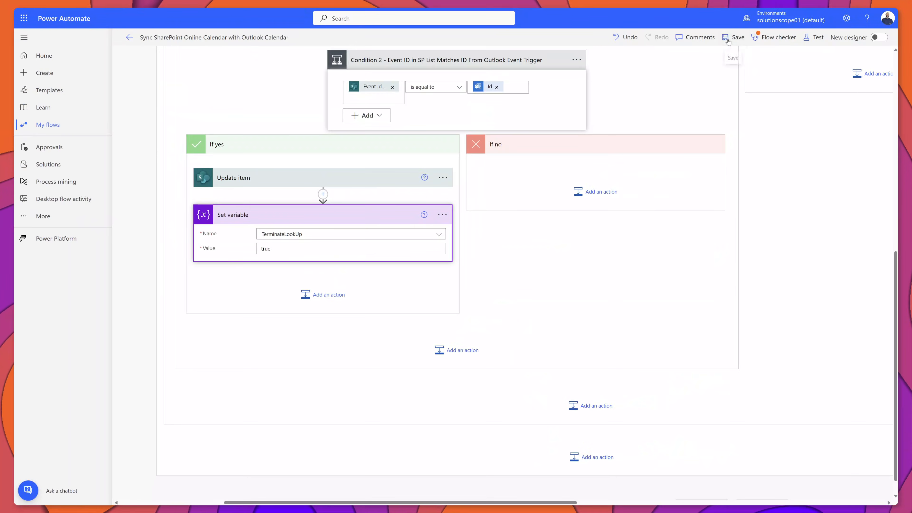
click(728, 41)
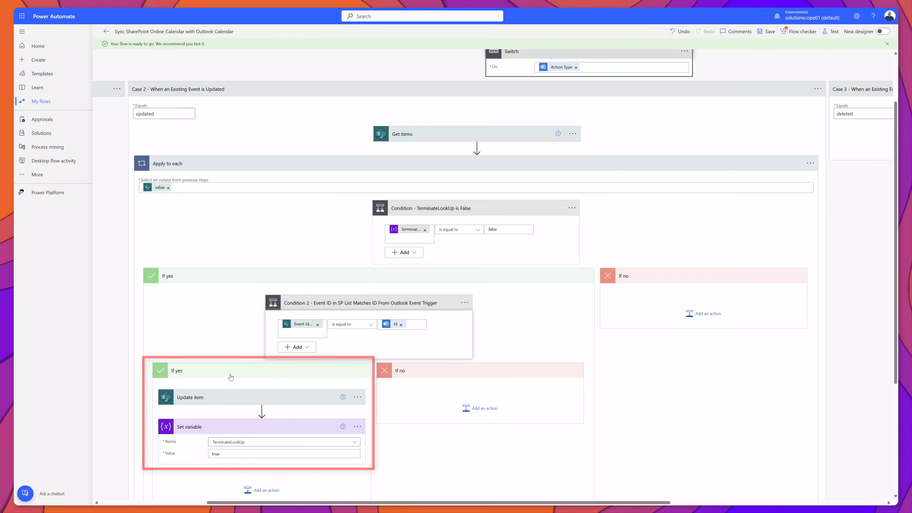
Step: Review the Update item field mappings and the Set variable action in Condition 2's If yes branch
scroll(230, 375, down, 2)
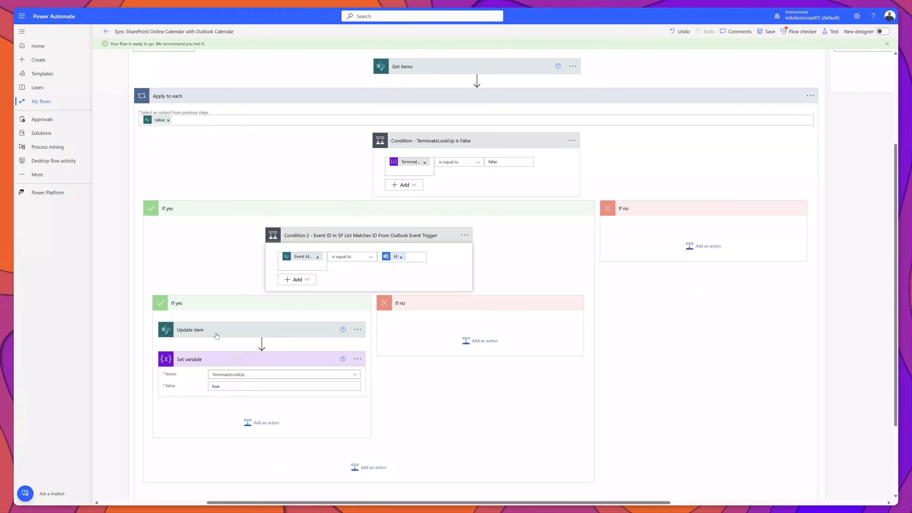
click(216, 335)
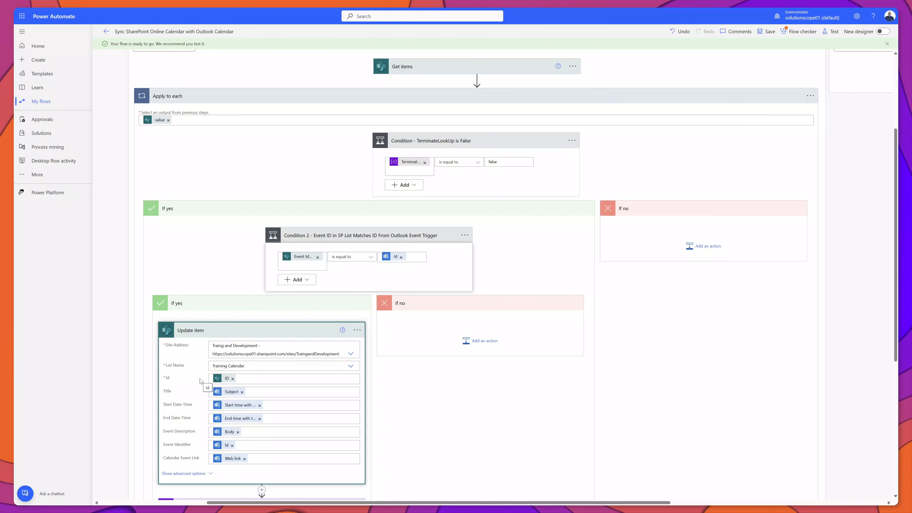
scroll(200, 381, down, 2)
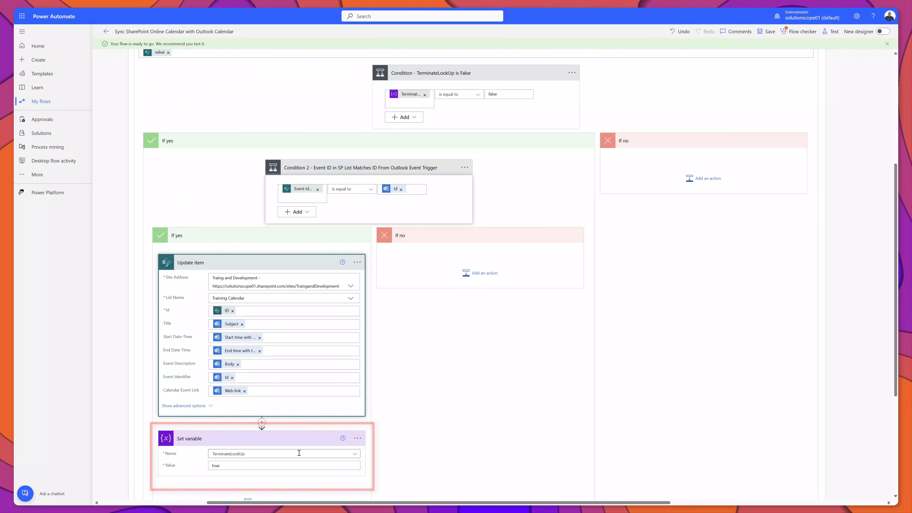
scroll(426, 405, up, 2)
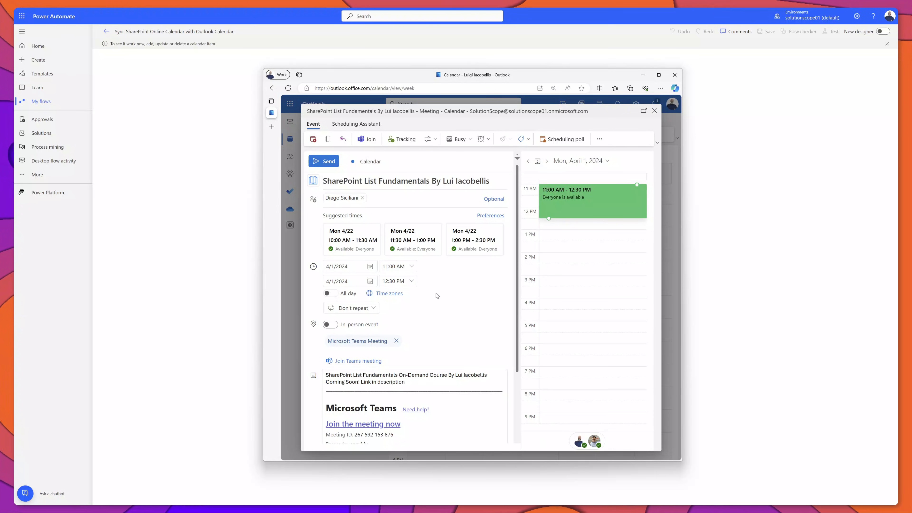
Step: Send the updated SharePoint List Fundamentals event from Outlook, and inspect the Switch, Get items and Apply to each results in the run's Case 2
click(324, 161)
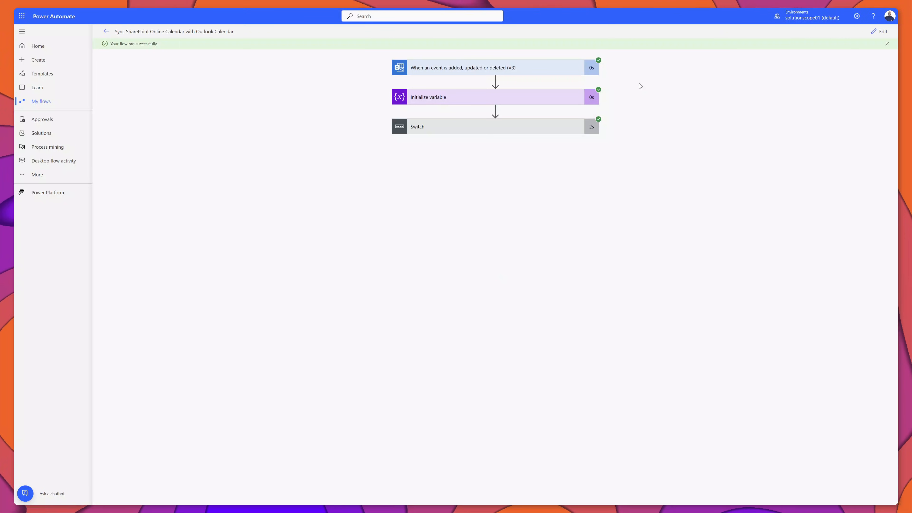
click(511, 127)
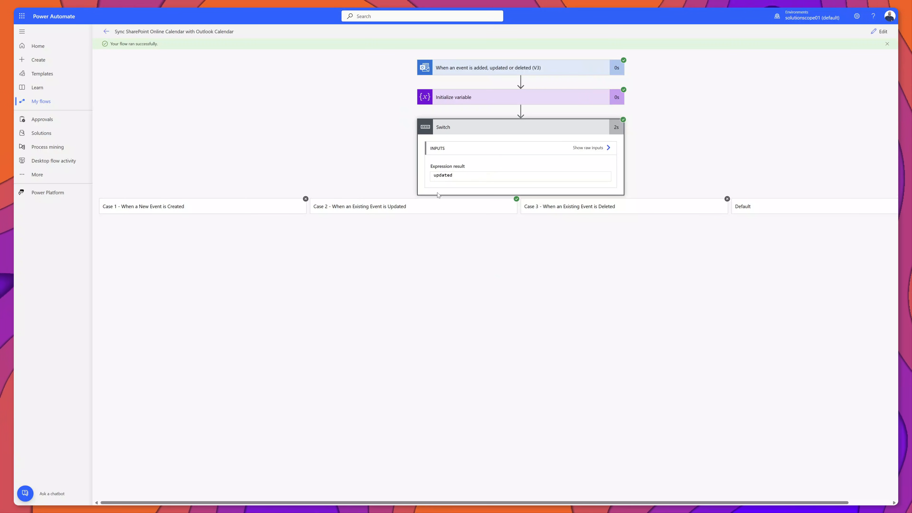
click(419, 210)
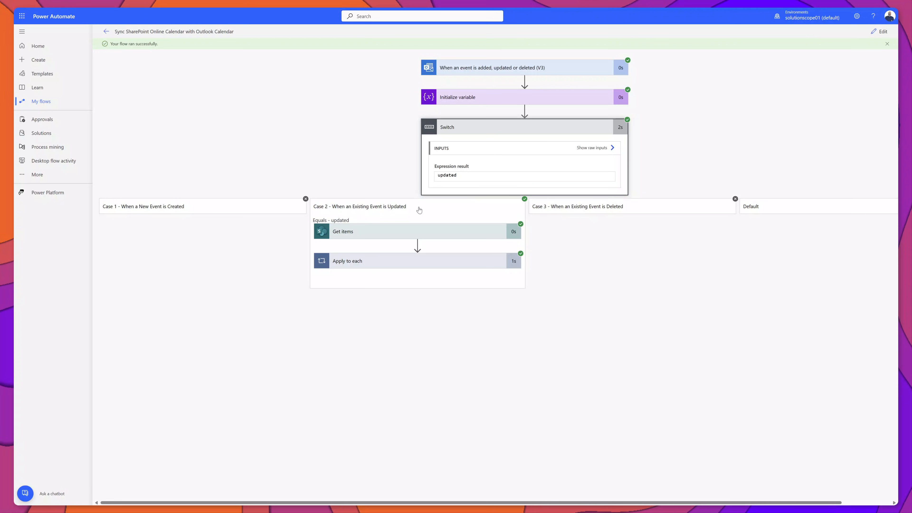
click(423, 237)
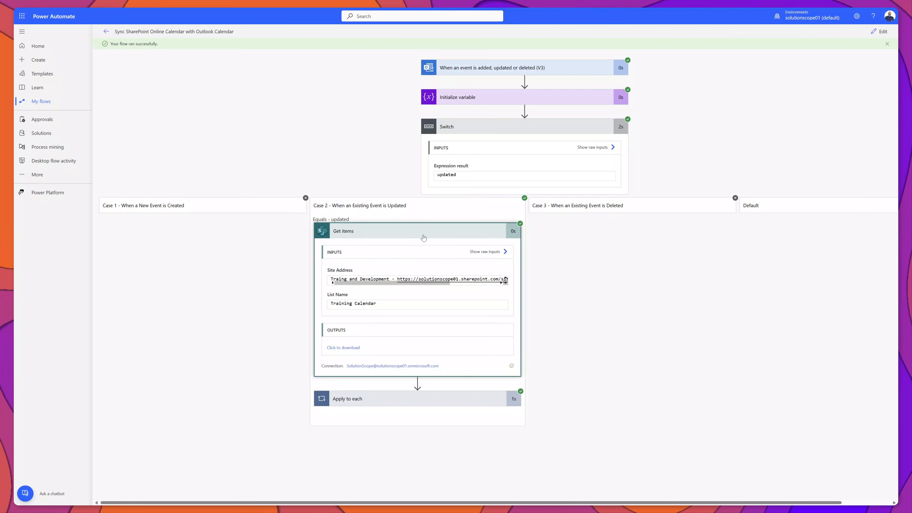
click(435, 402)
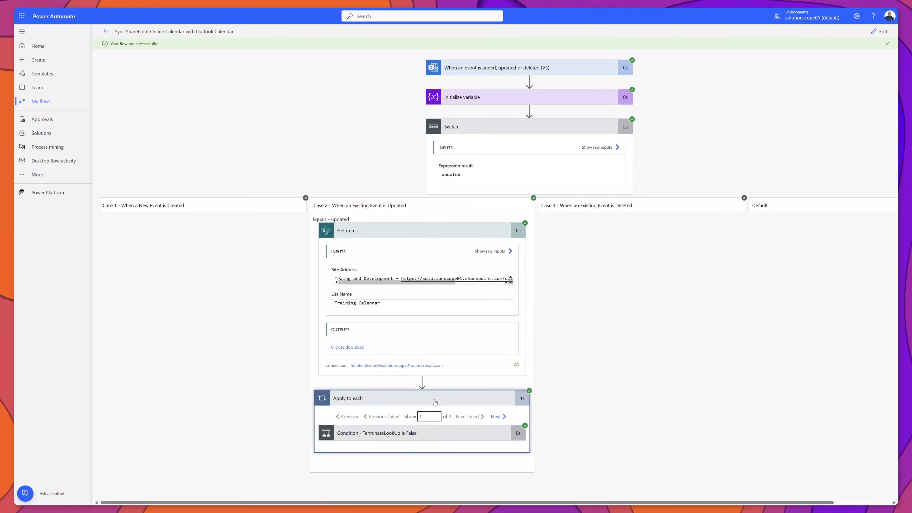
Step: Inspect the TerminateLookUp condition, Condition 2 and the Update item action across both Apply to each iterations of the update run
click(455, 434)
scroll(388, 426, down, 3)
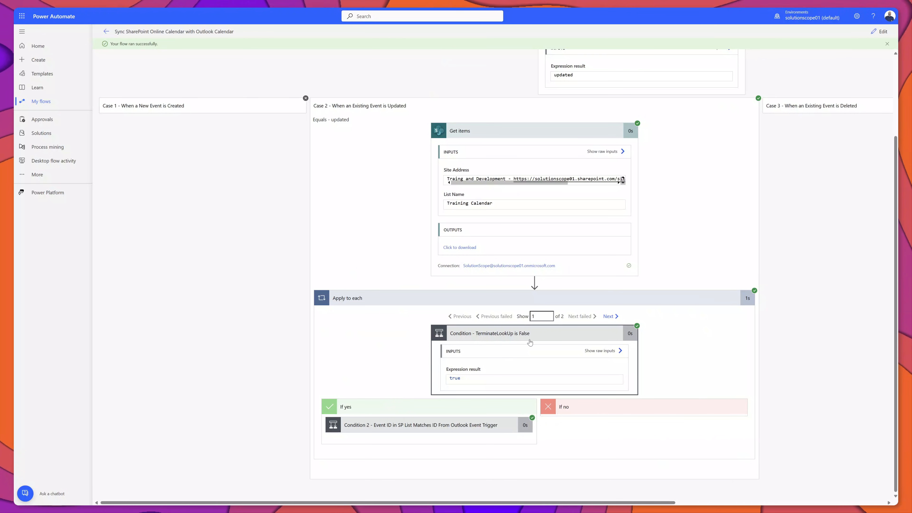
click(451, 425)
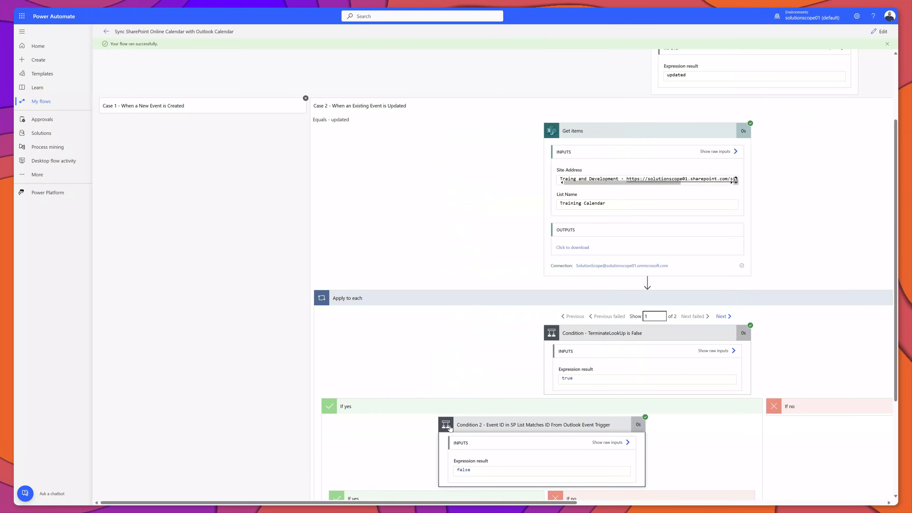
scroll(467, 391, down, 4)
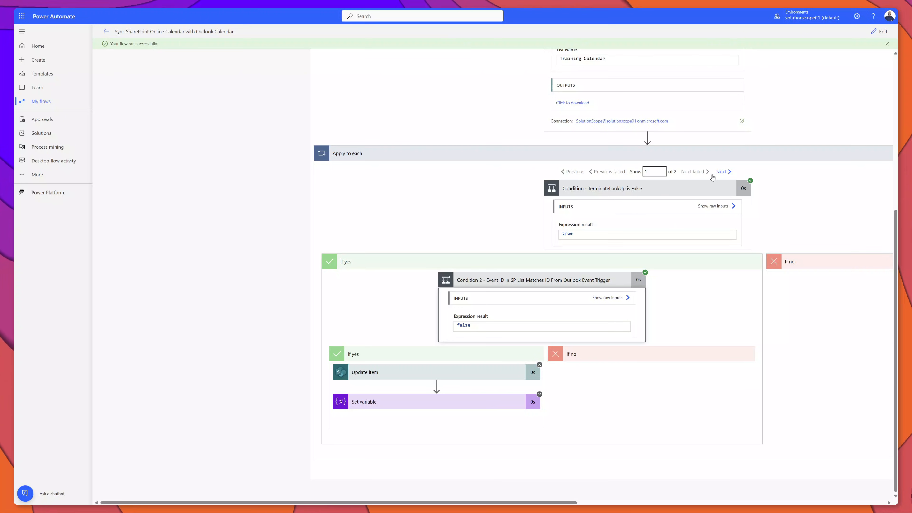
click(722, 172)
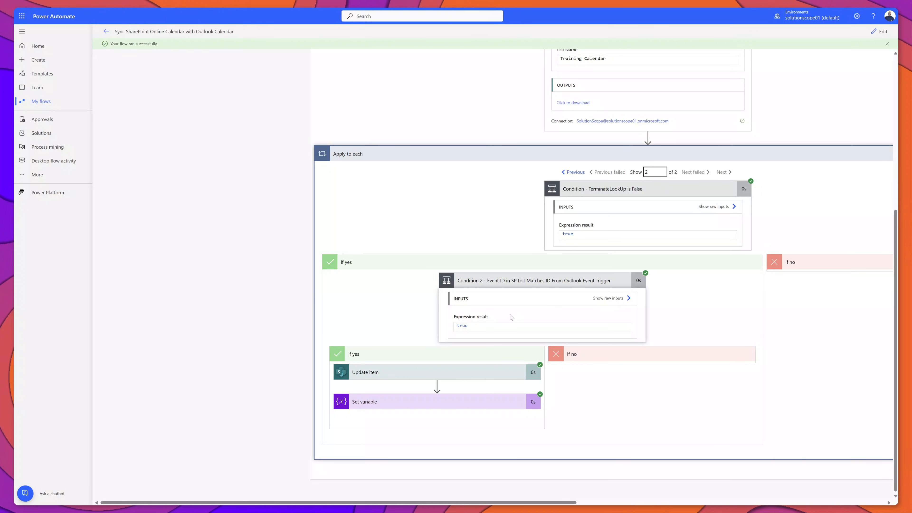
click(418, 372)
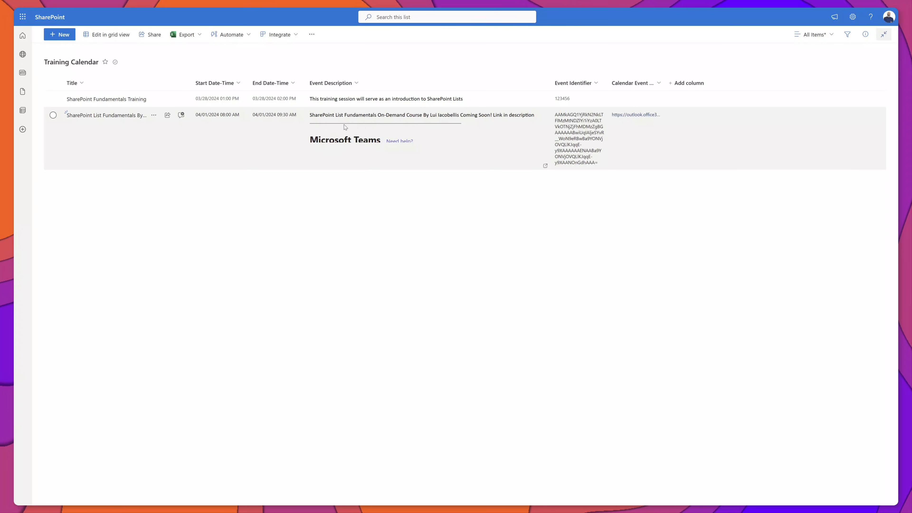
Step: Switch to the SharePoint Training Calendar list and show it in Calendar View to check the updated event
click(824, 34)
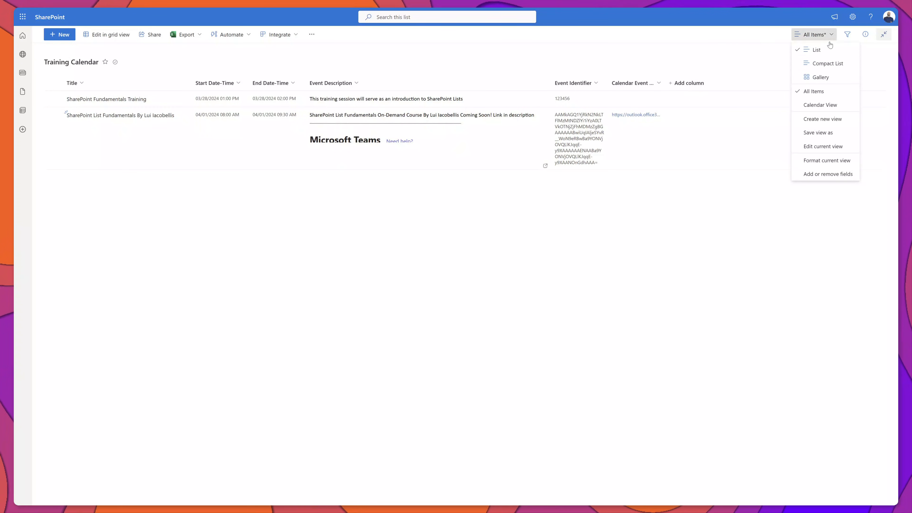
click(822, 105)
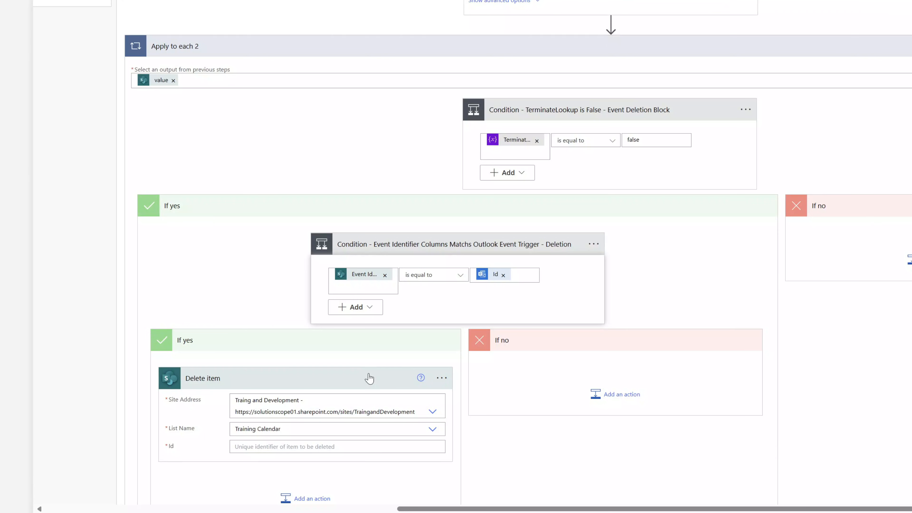
Step: Review the Delete item action and its enclosing conditions inside Apply to each 2 of the deletion case
scroll(367, 376, down, 6)
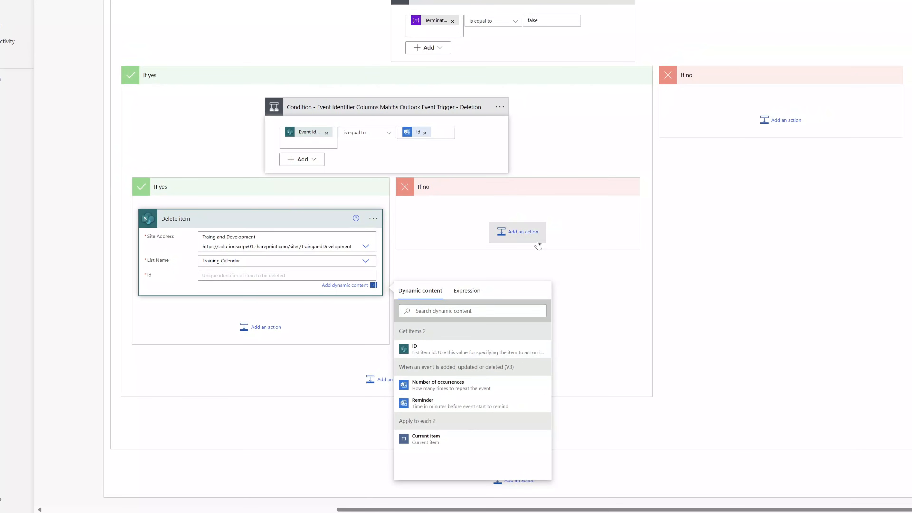
scroll(537, 245, up, 7)
scroll(423, 299, down, 2)
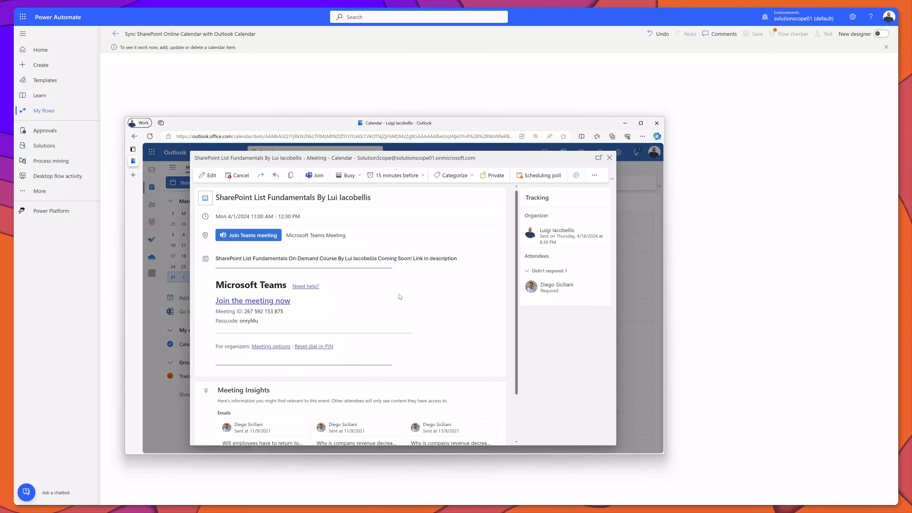
Step: Cancel the SharePoint List Fundamentals event in Outlook and send the cancellation to the attendee without a message
click(239, 176)
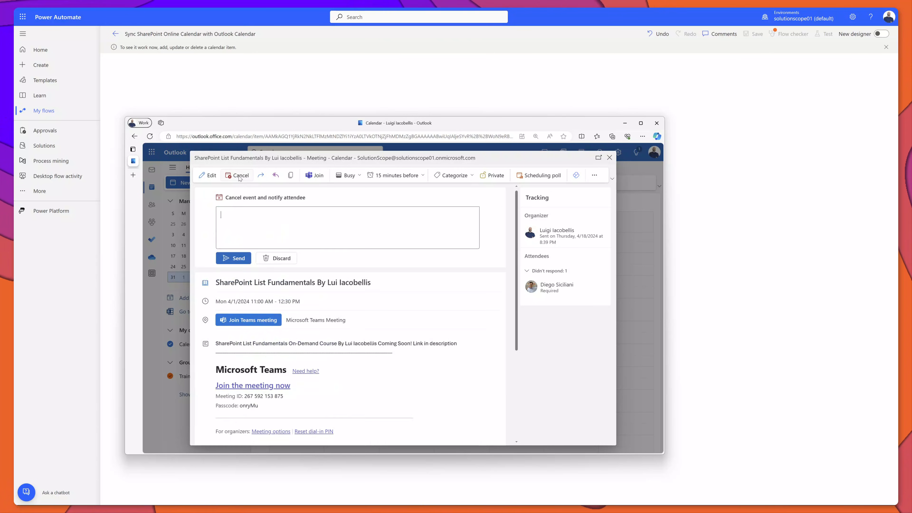
click(234, 258)
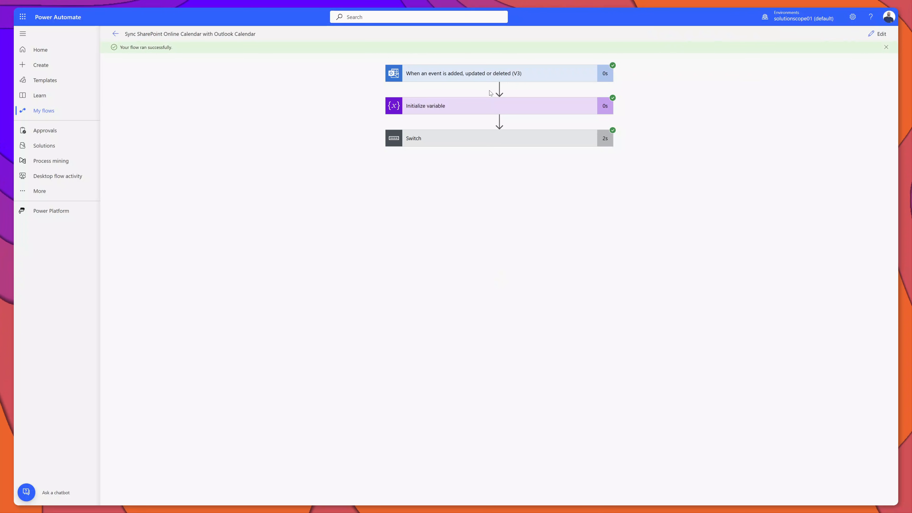
Step: Inspect the flow run's Switch result, Case 3 branch, Apply to each 2 and the TerminateLookup deletion condition
click(493, 141)
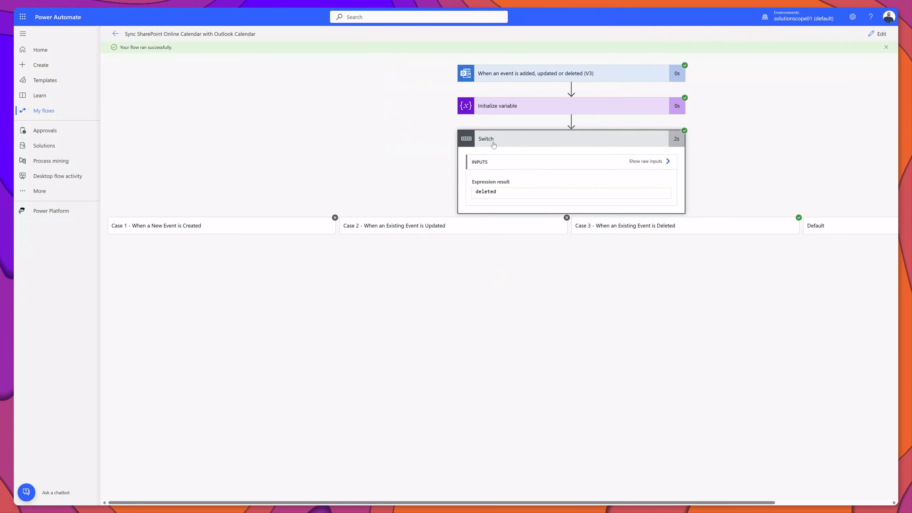
click(597, 226)
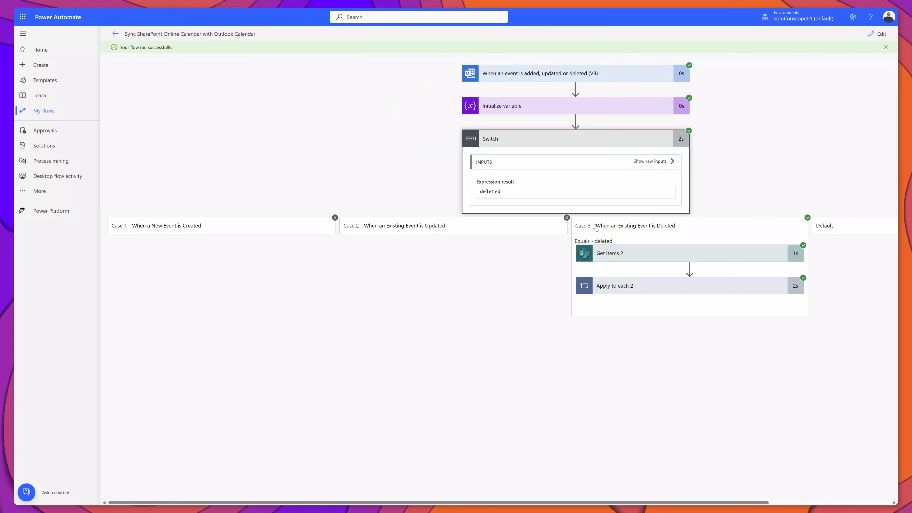
click(621, 285)
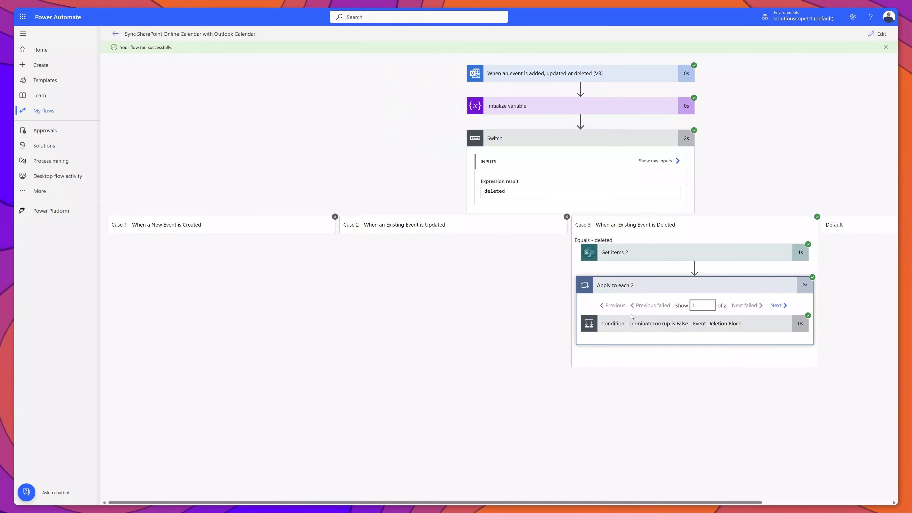
click(632, 322)
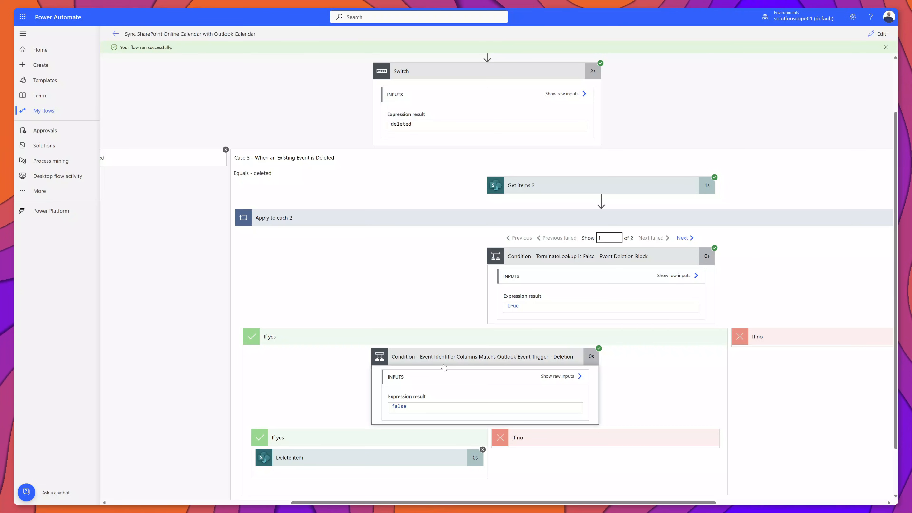
Step: Examine the second Apply to each 2 iteration, including the Event Identifier condition and the Delete item action's details
click(690, 240)
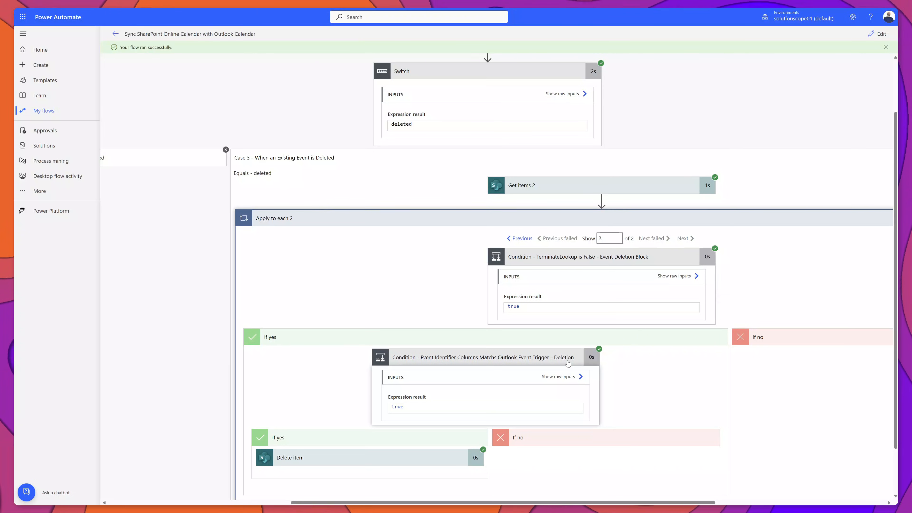
click(291, 457)
scroll(313, 429, down, 2)
scroll(314, 429, down, 4)
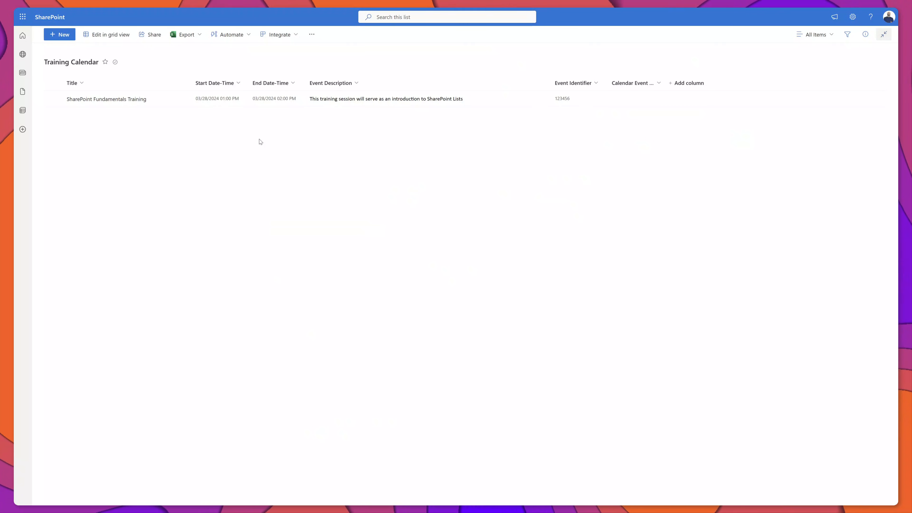
Step: Show the SharePoint Training Calendar list in Calendar View to check for the cancelled event
click(815, 34)
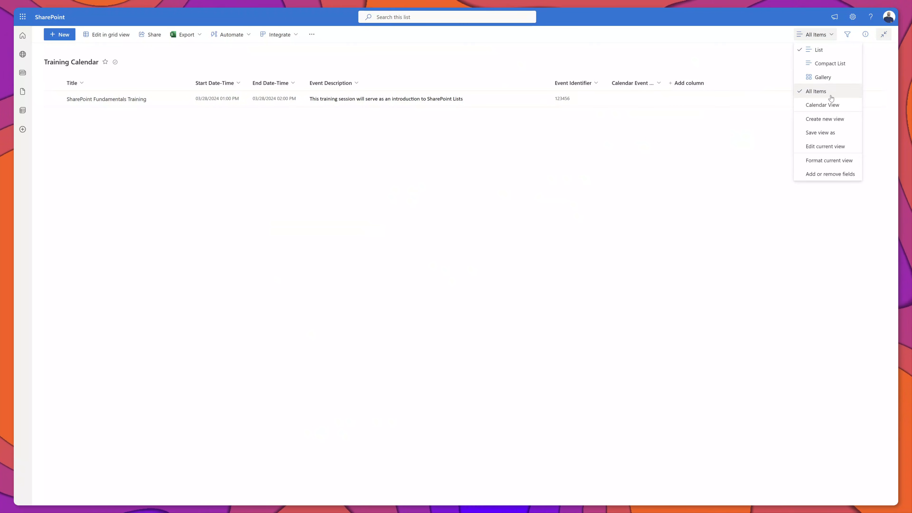
click(826, 105)
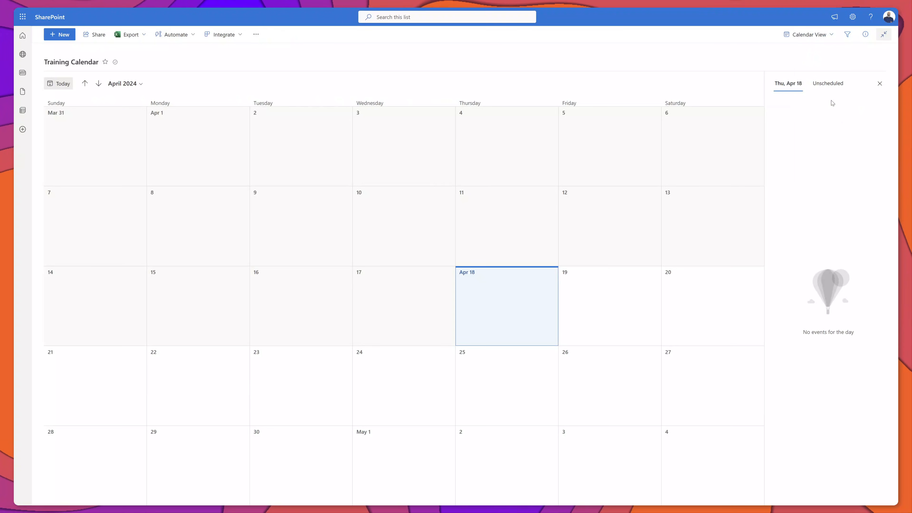